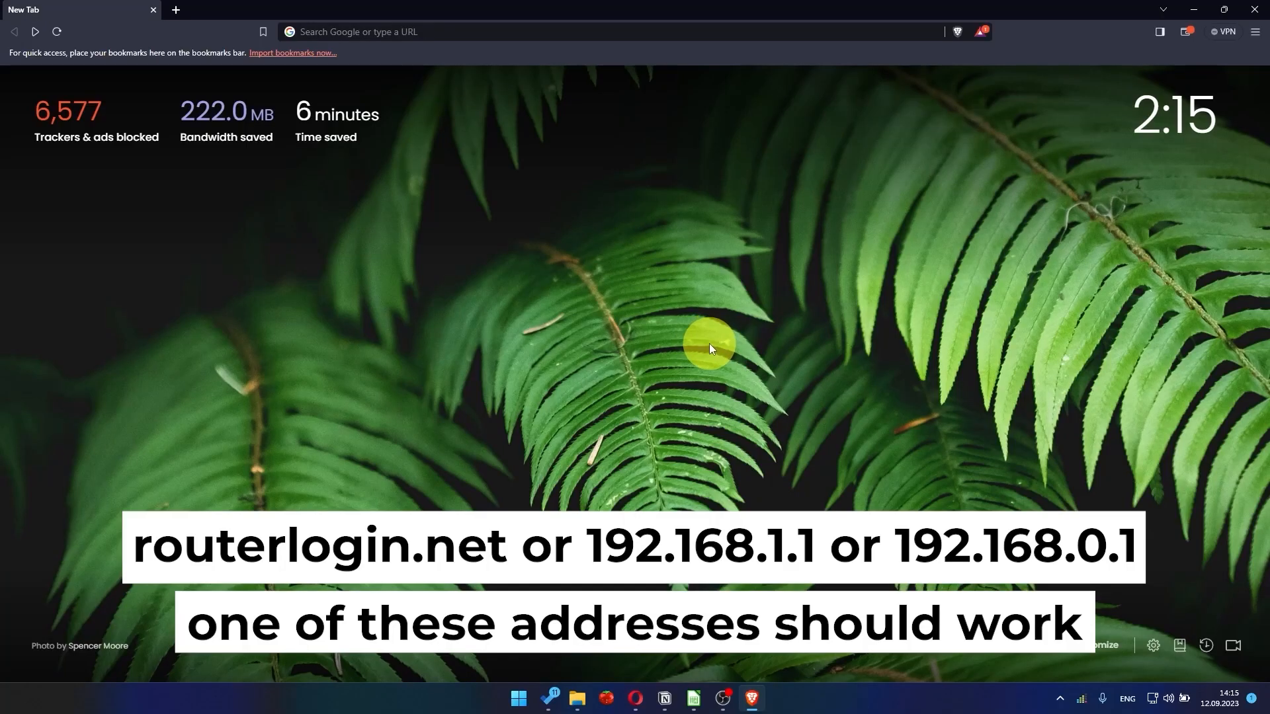
Step: Load the router admin page at 192.168.1.1 in Brave
click(563, 35)
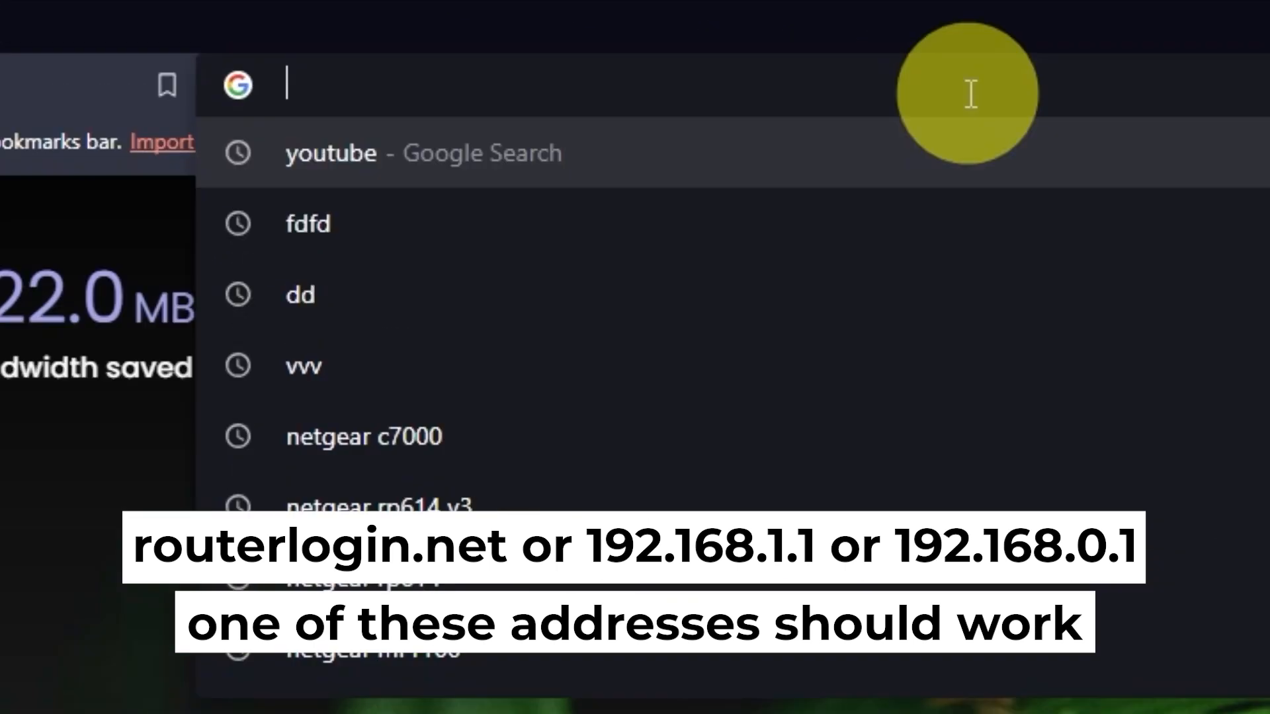
text(192.)
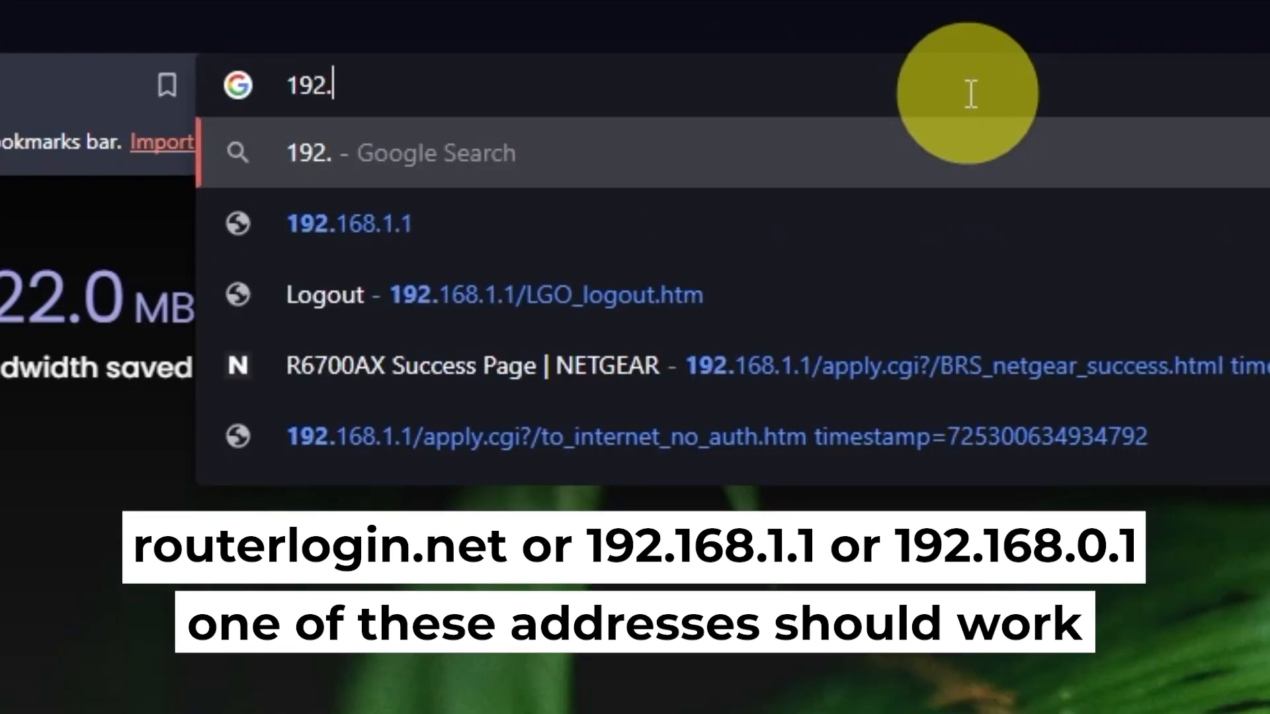
text(168.1.1)
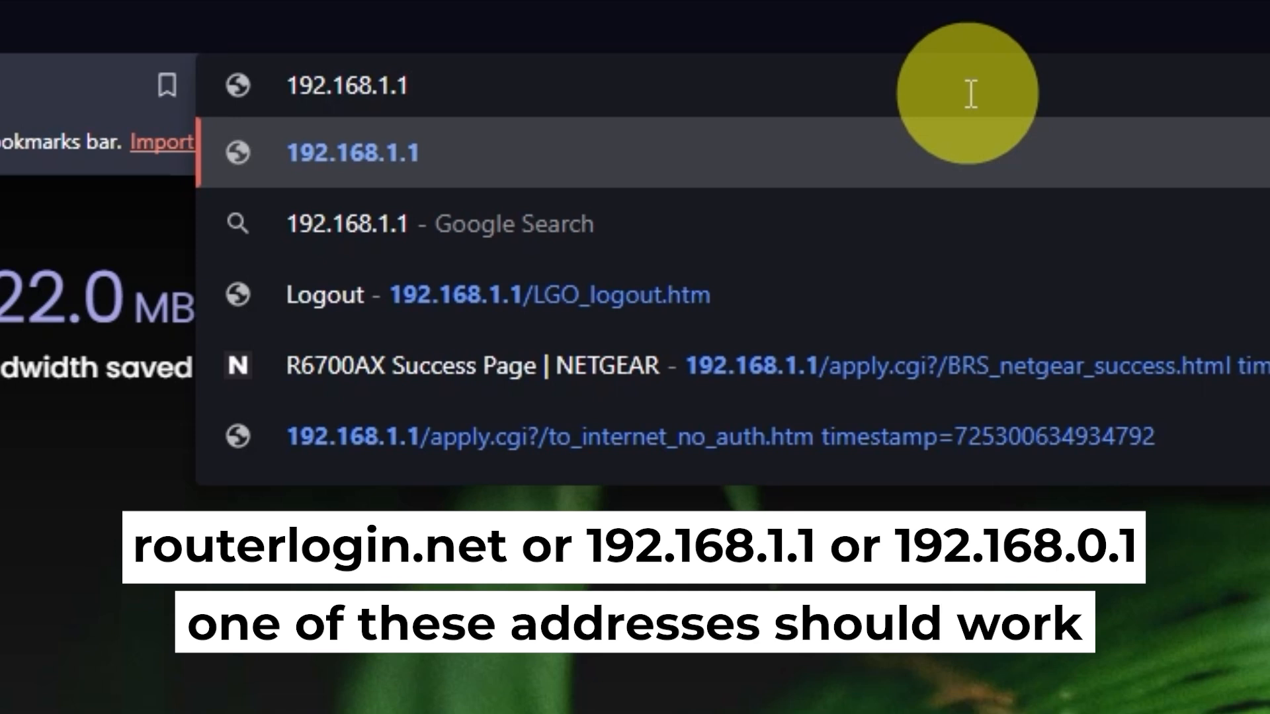
key(Return)
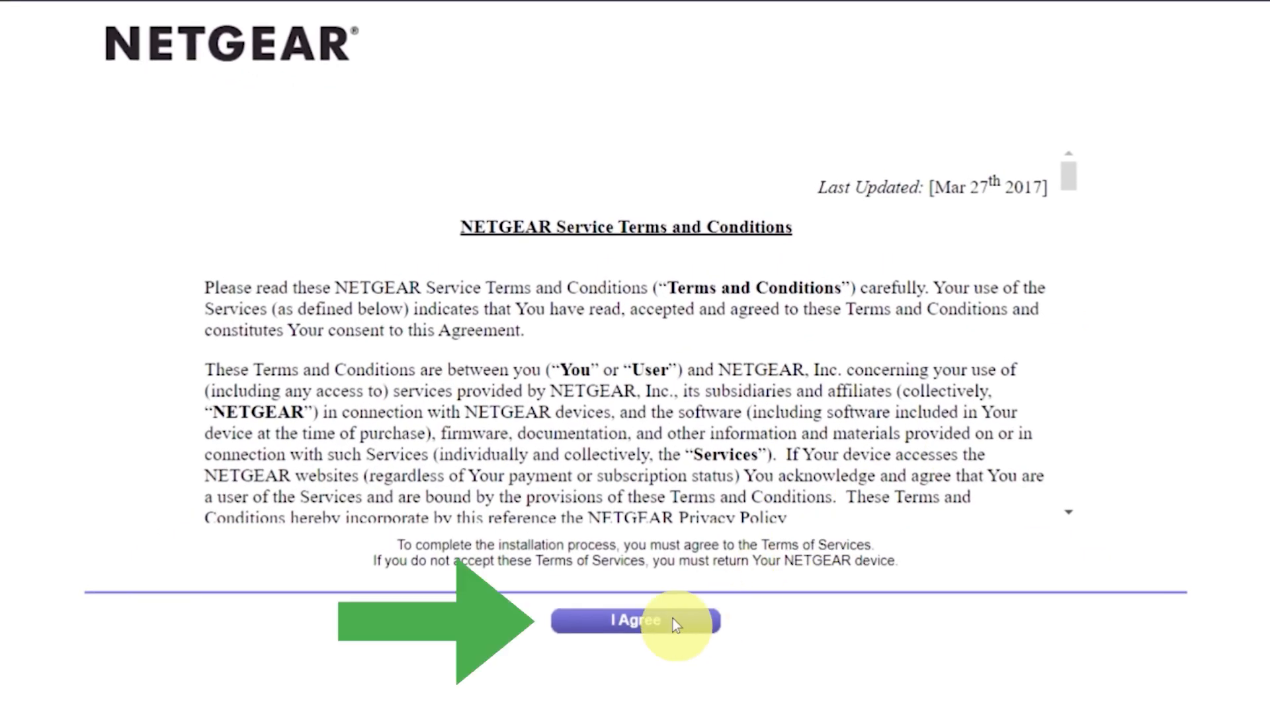
Step: Accept the NETGEAR terms, choose to configure the Internet connection myself, and confirm the warning
click(672, 619)
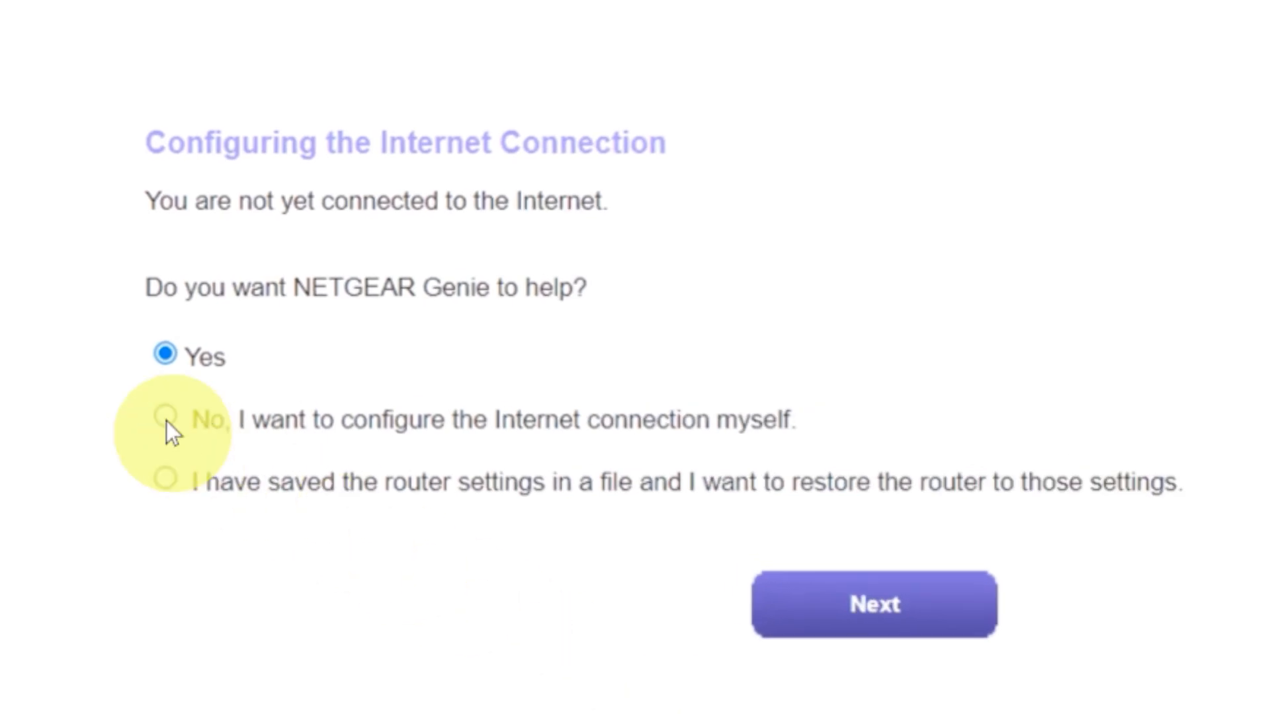
click(166, 421)
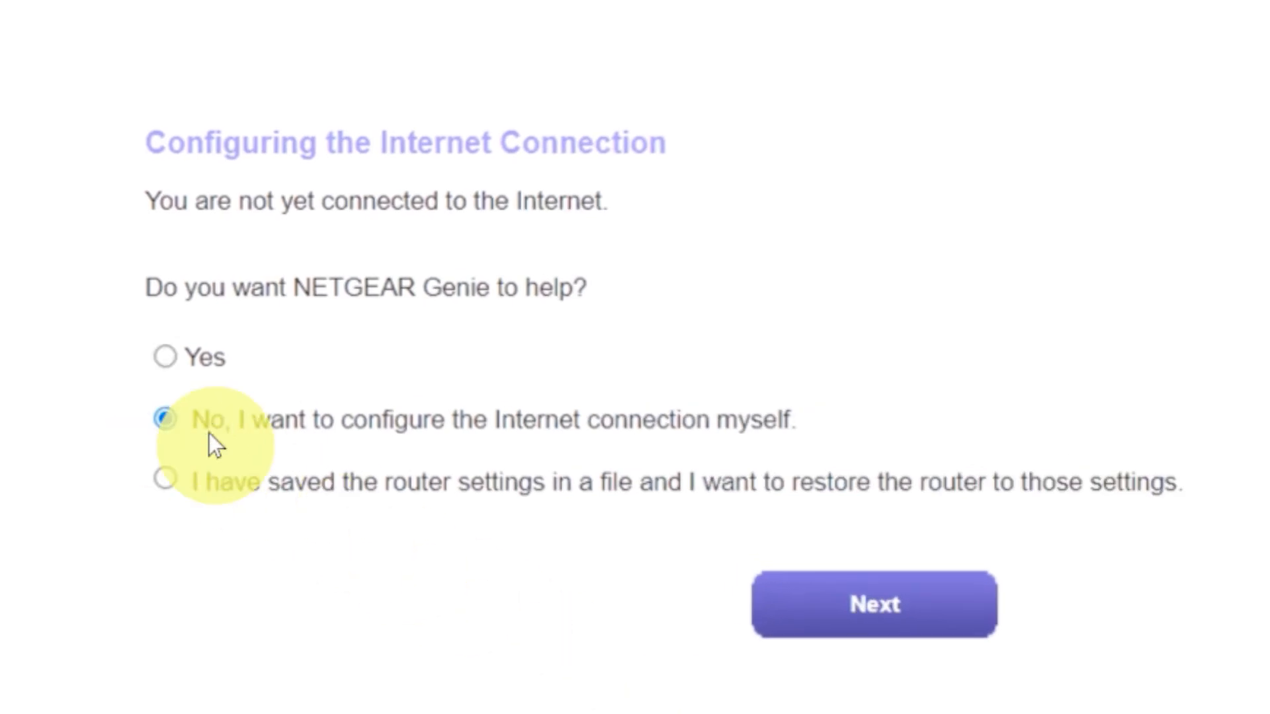
click(807, 605)
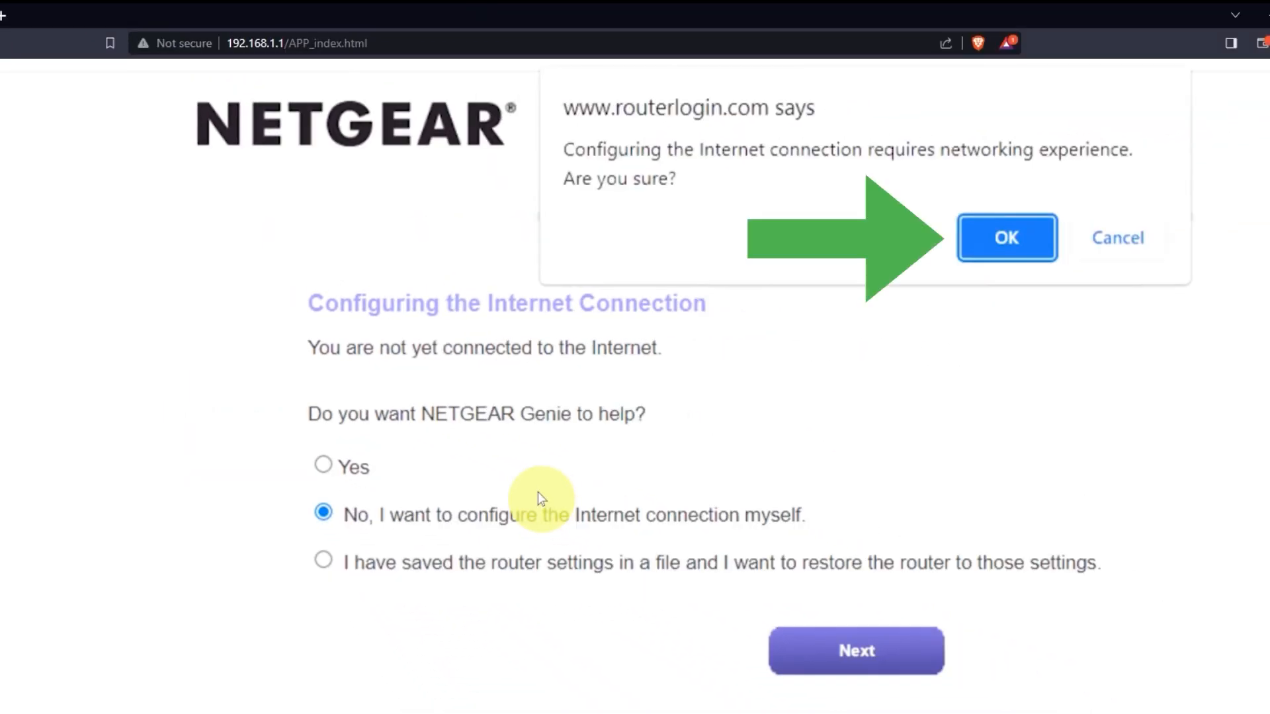
click(990, 236)
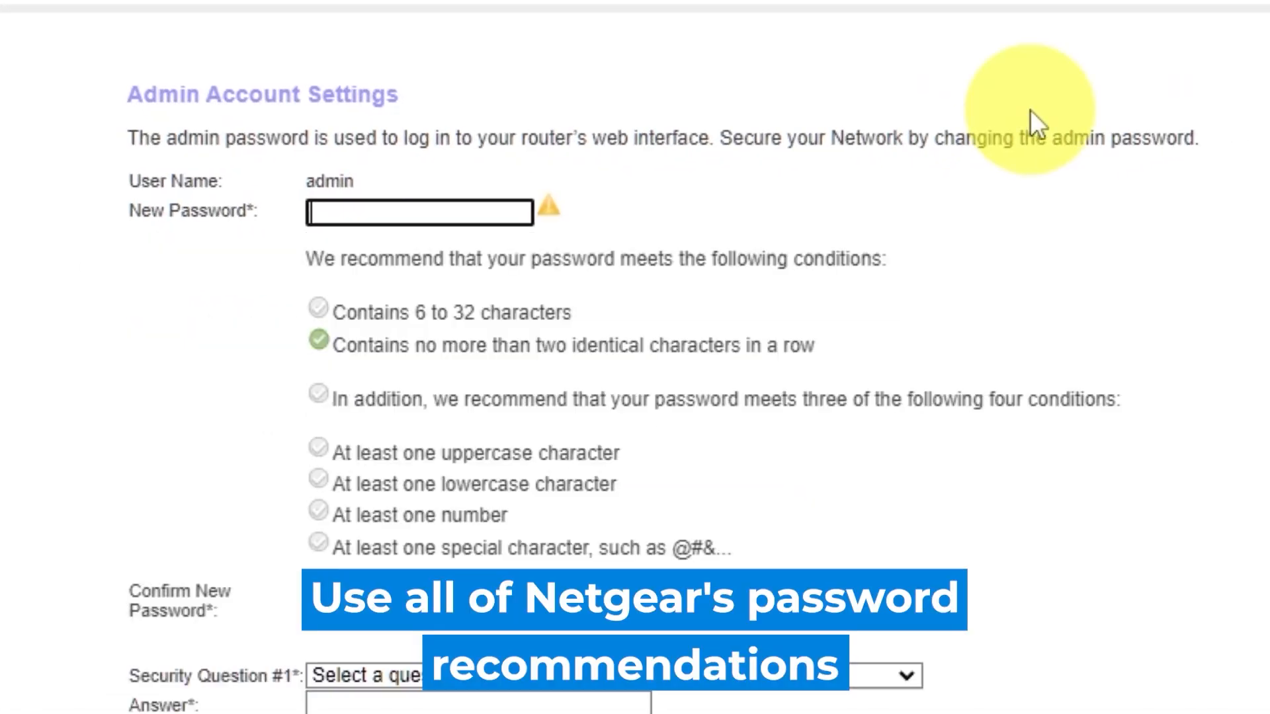
Step: Enter and confirm a new admin password
click(1233, 219)
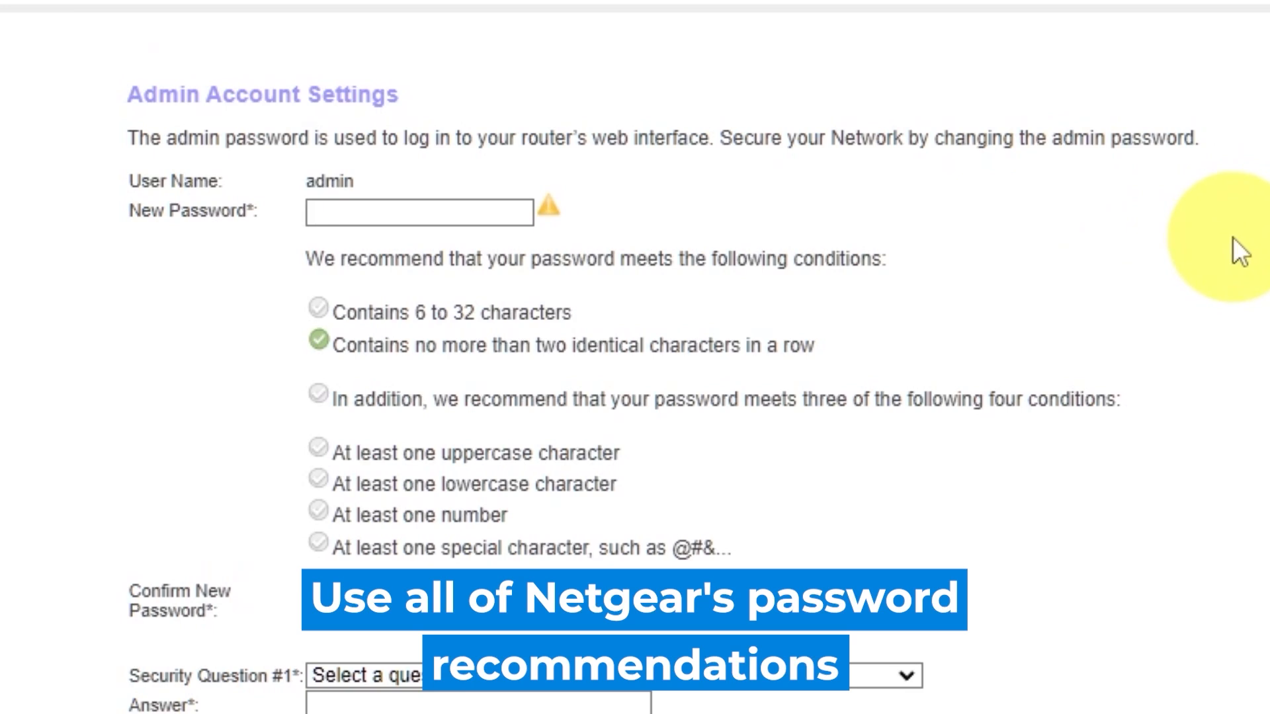
click(395, 208)
text(a••••••••)
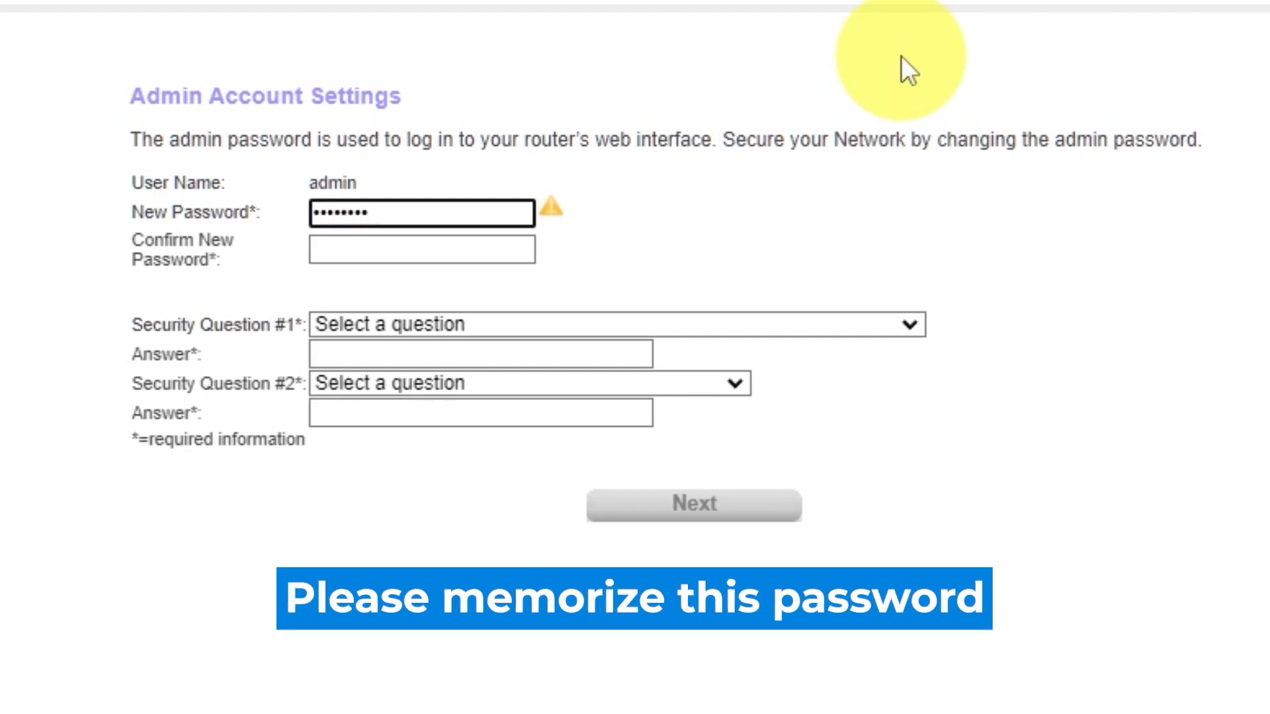
text(•)
click(468, 250)
text(•••••••••)
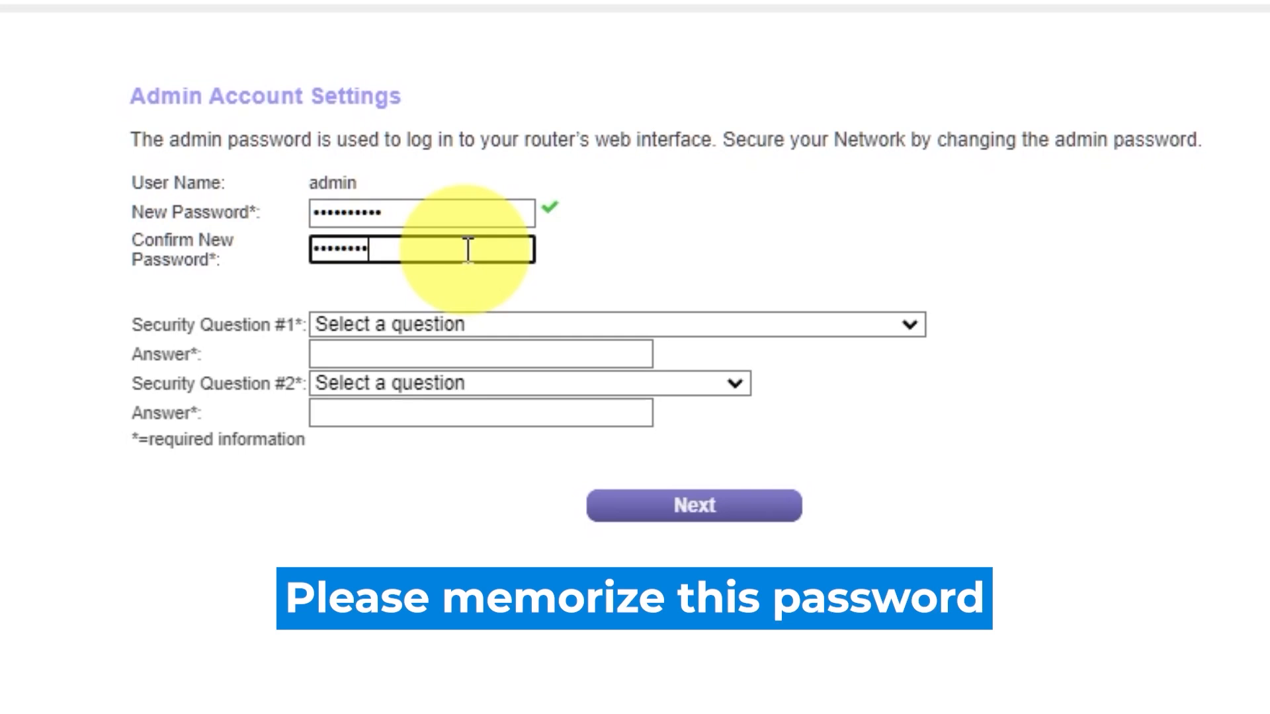
text(••)
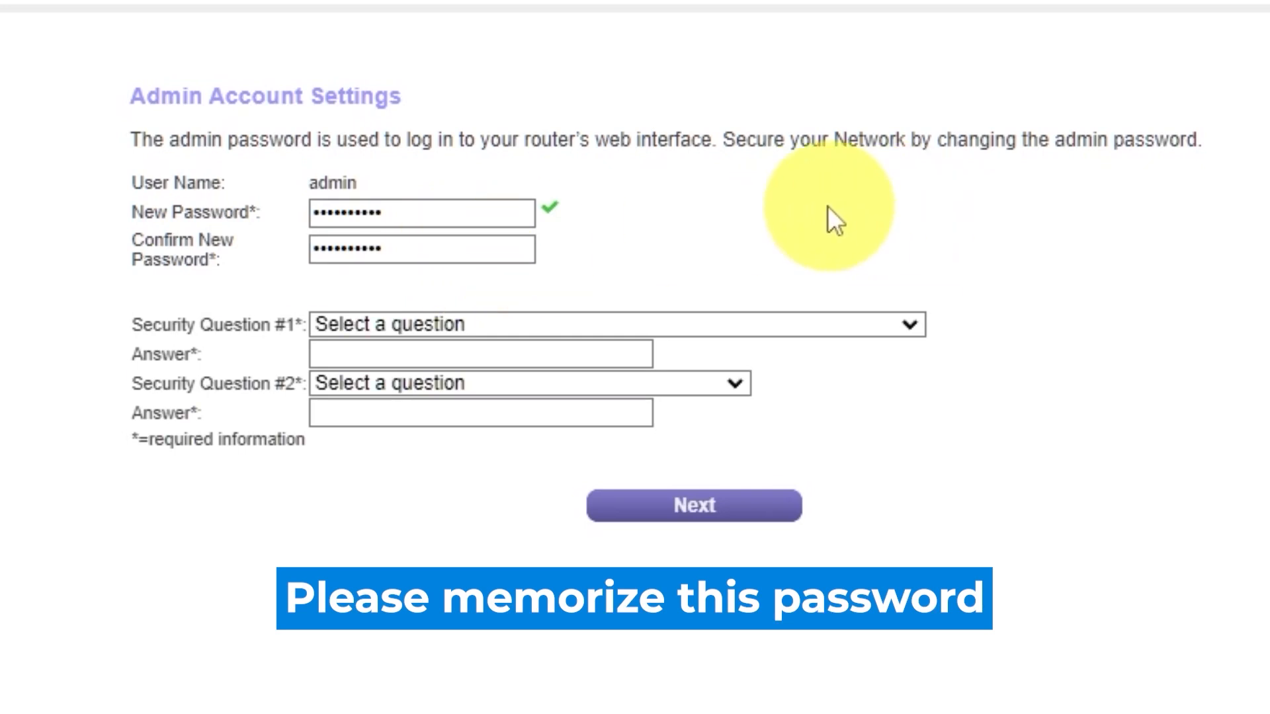
Step: Answer the first-school and father's-birth-city security questions and save the admin account settings
click(907, 324)
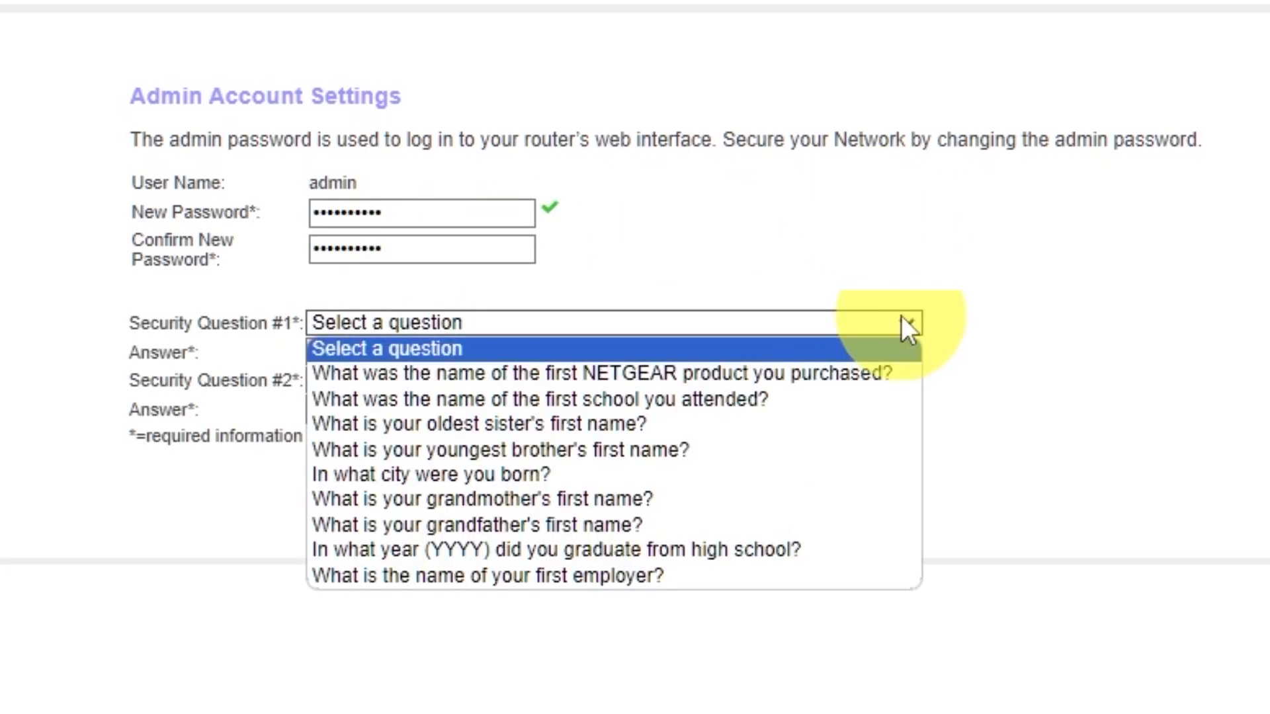
click(697, 399)
click(618, 356)
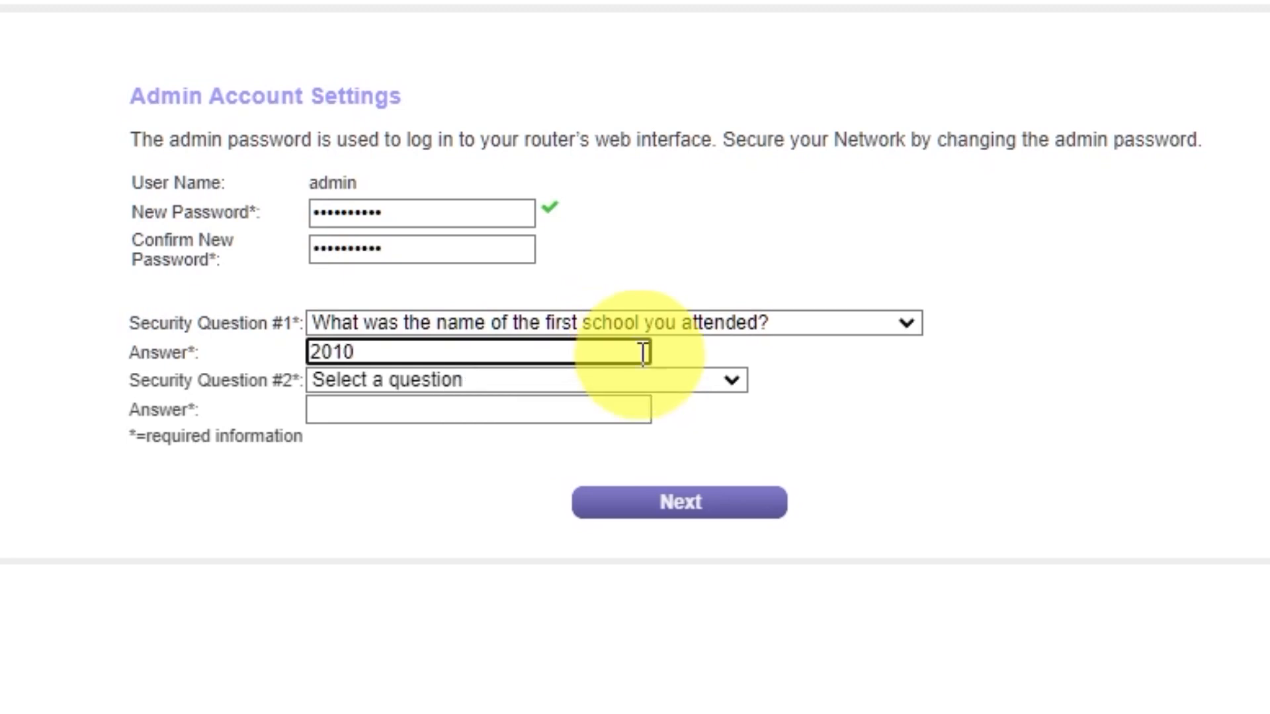
click(730, 381)
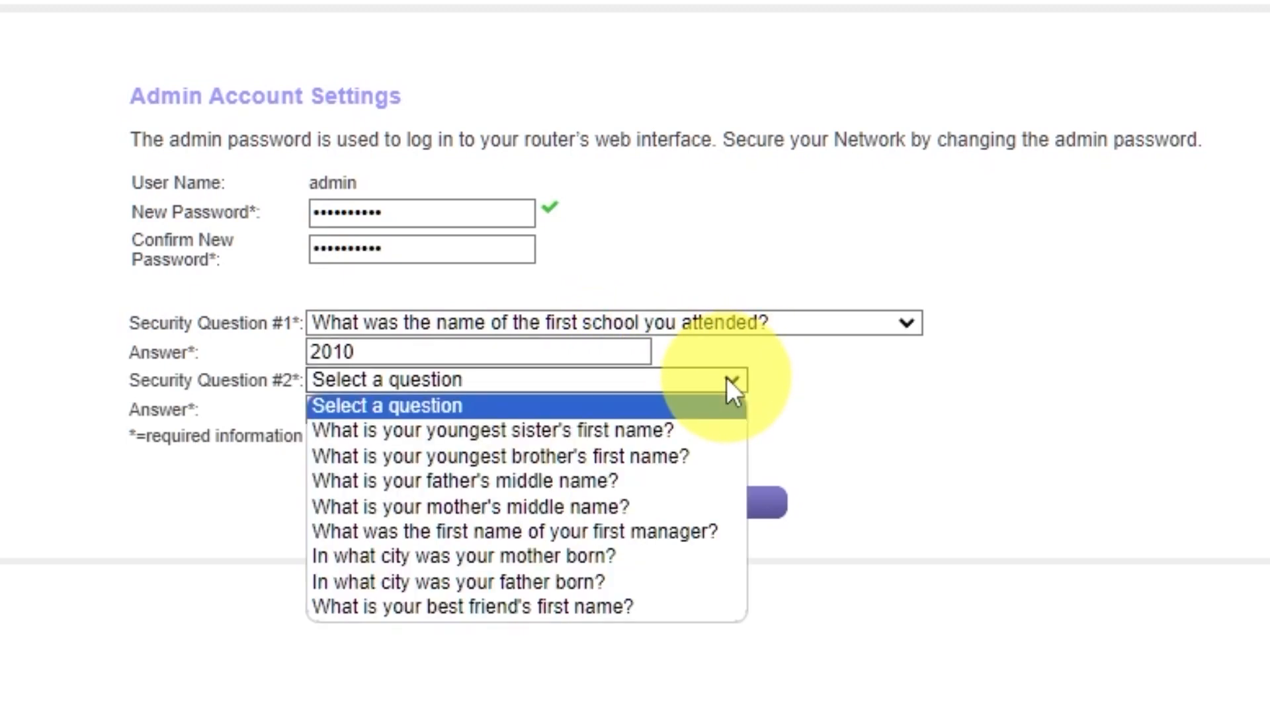
click(651, 581)
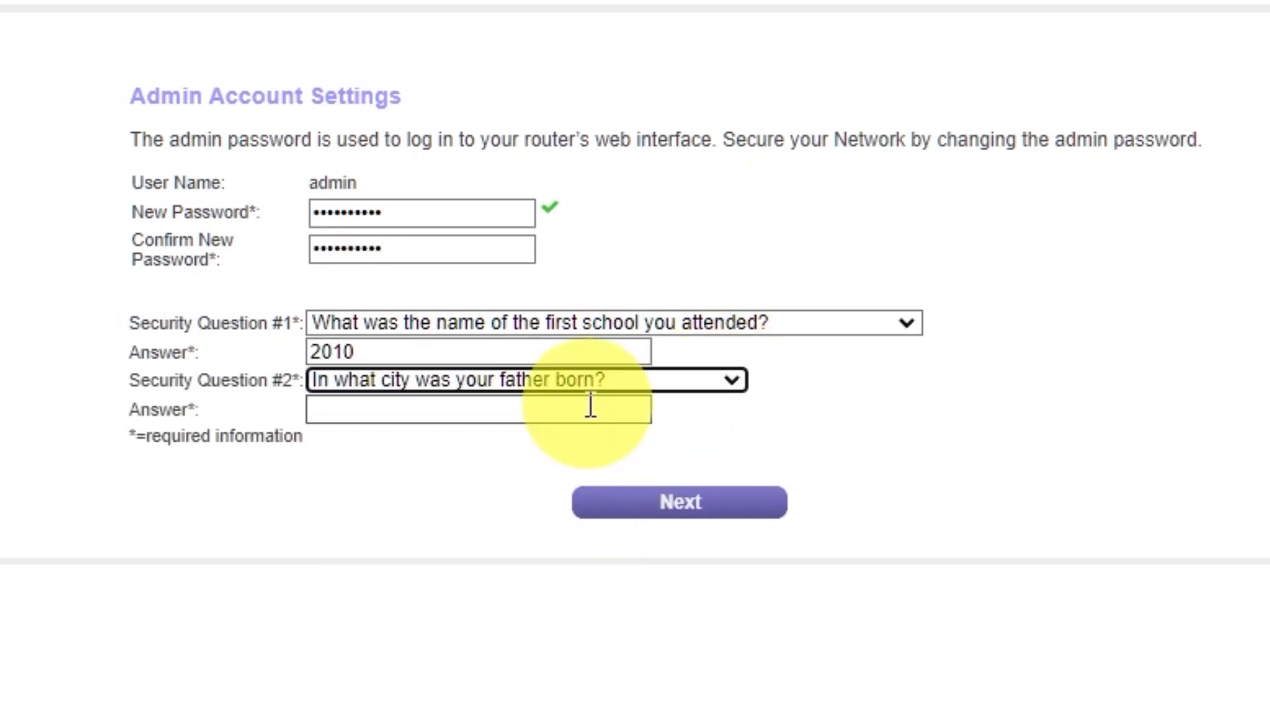
click(591, 408)
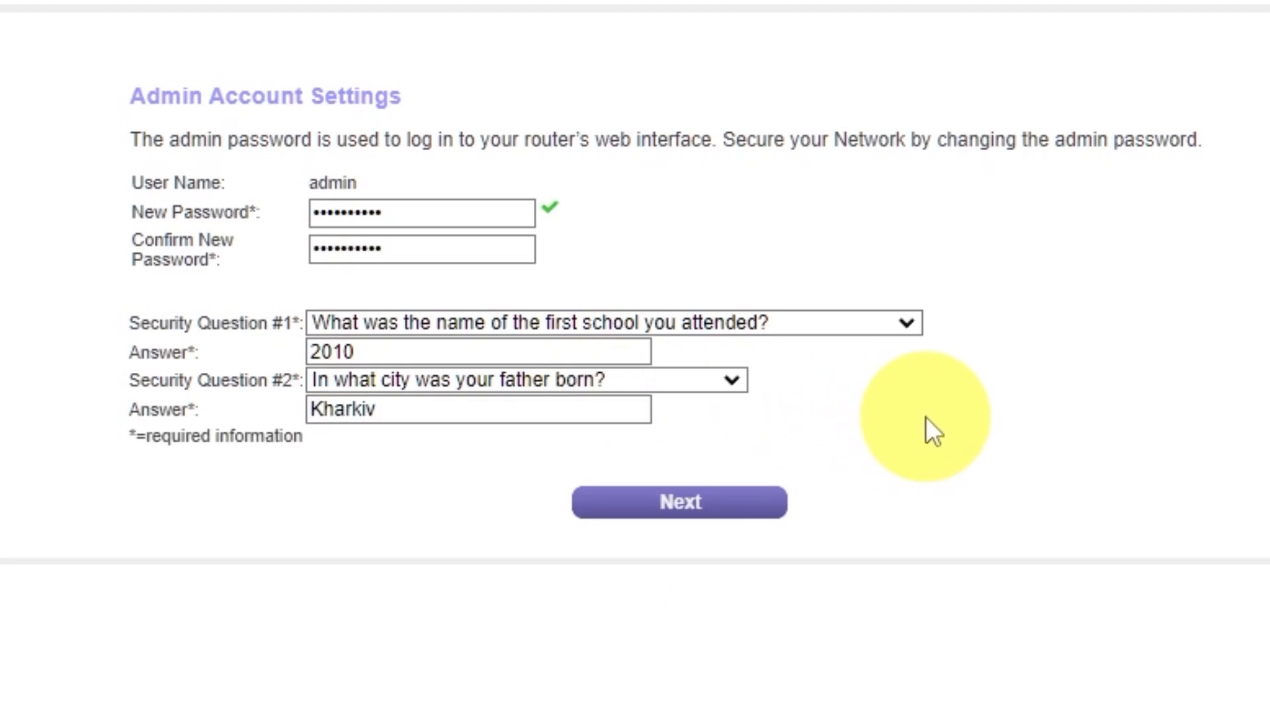
click(661, 503)
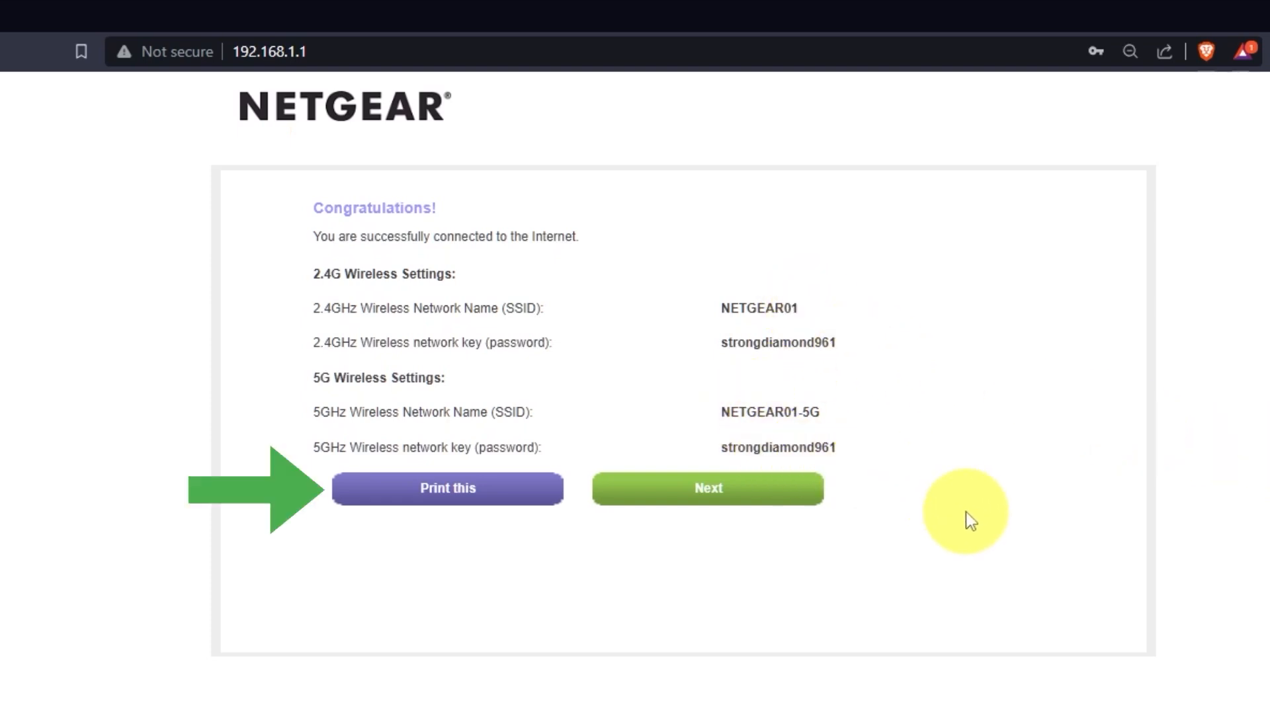
Step: Continue past the Congratulations wireless summary to the firmware upgrade check
click(767, 503)
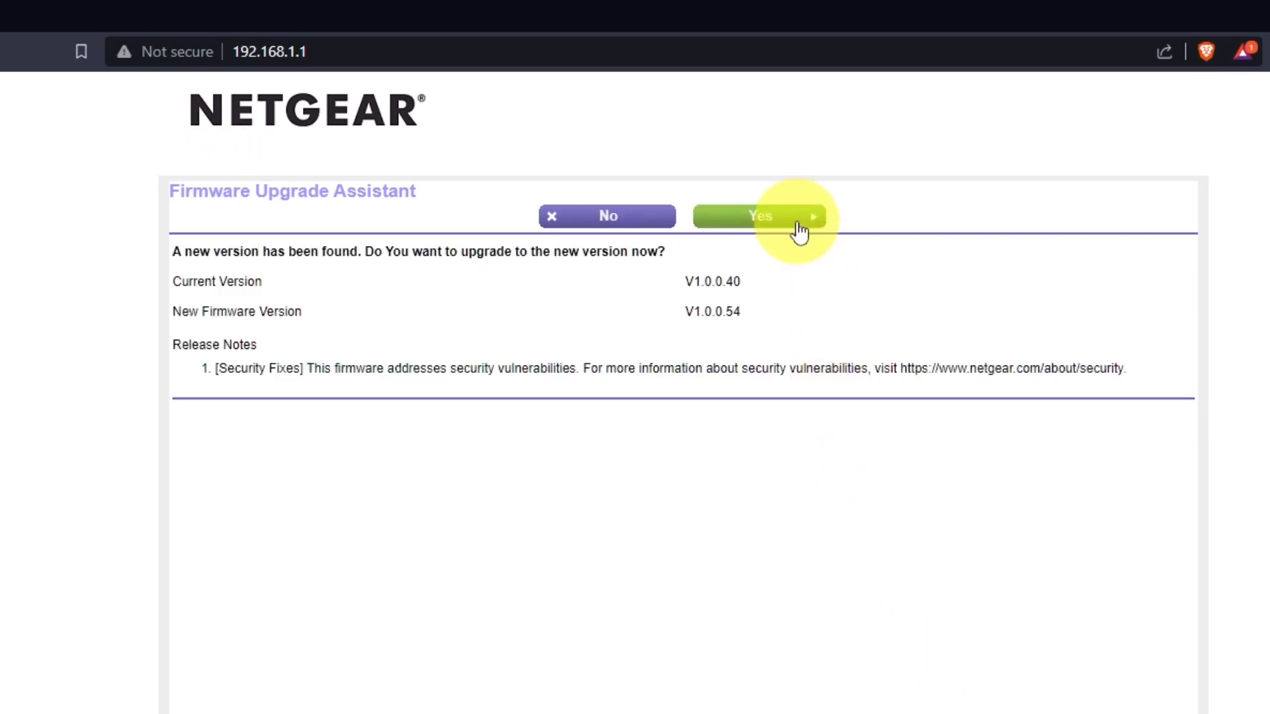
Step: Accept the firmware upgrade from V1.0.0.40 to V1.0.0.54
click(798, 224)
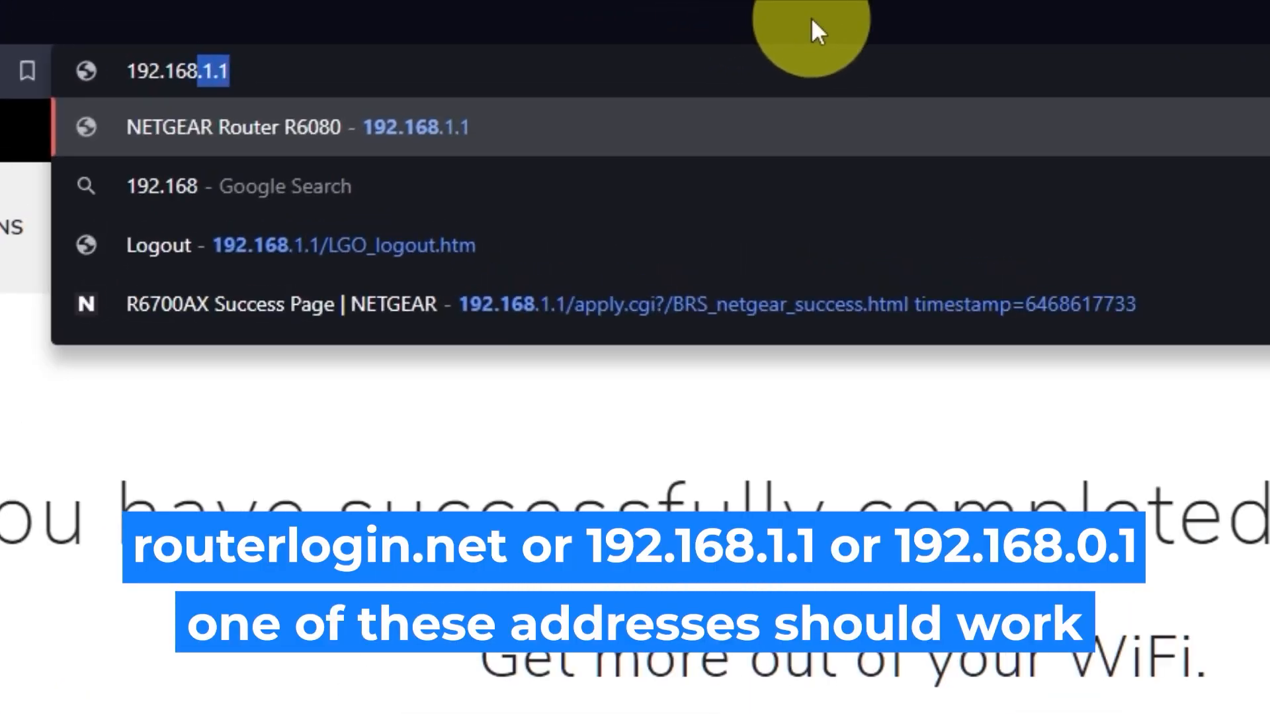
Step: Reload 192.168.1.1 and sign in with the admin username and password
text(.1.1)
key(Return)
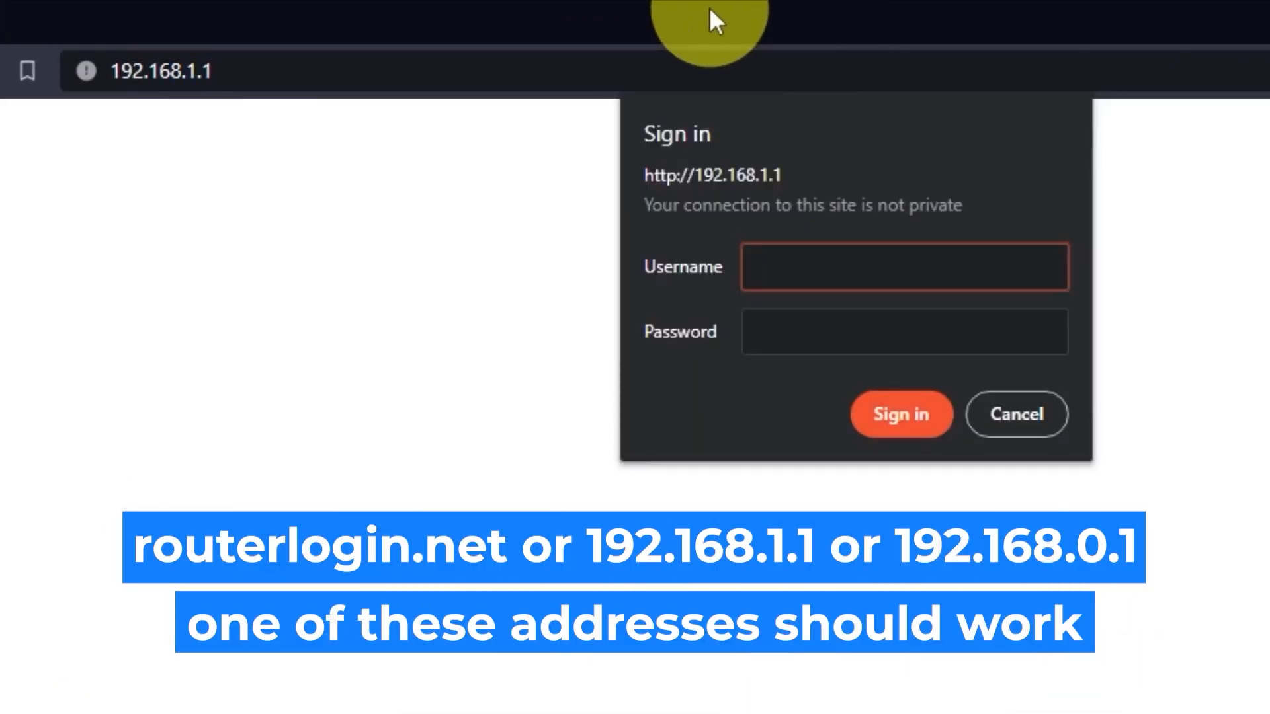
click(938, 268)
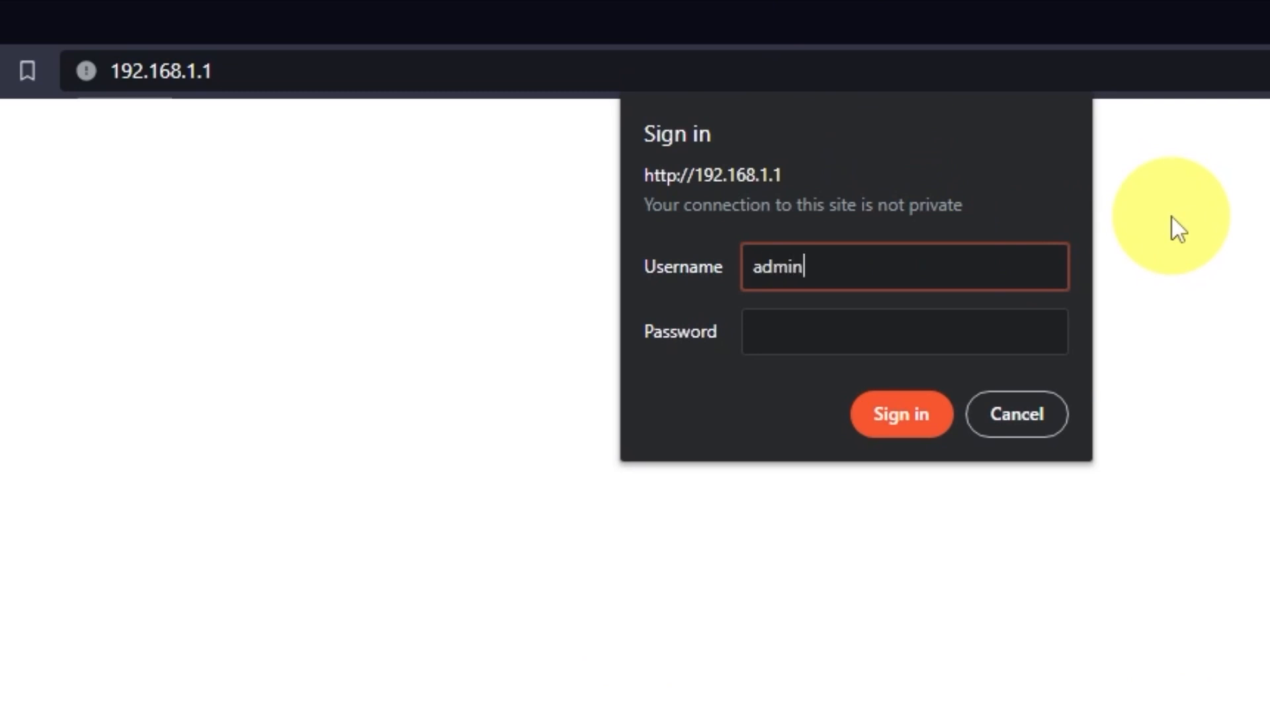
key(Tab)
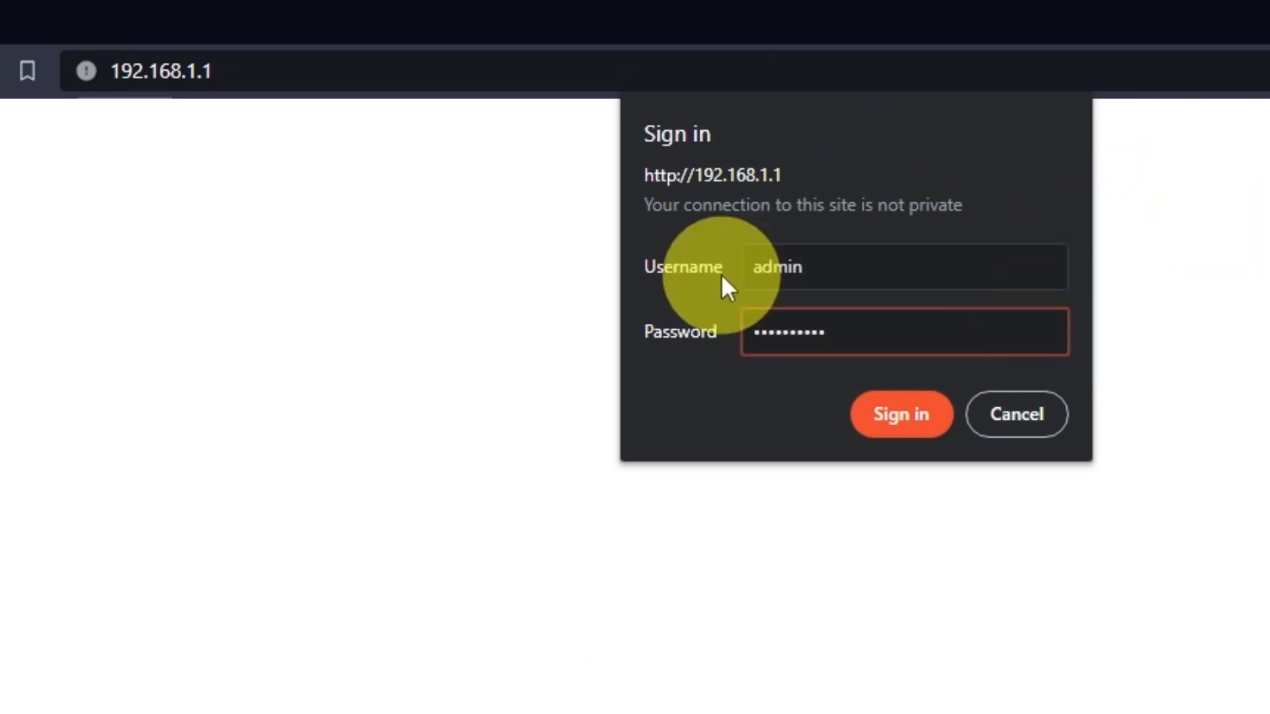
click(929, 425)
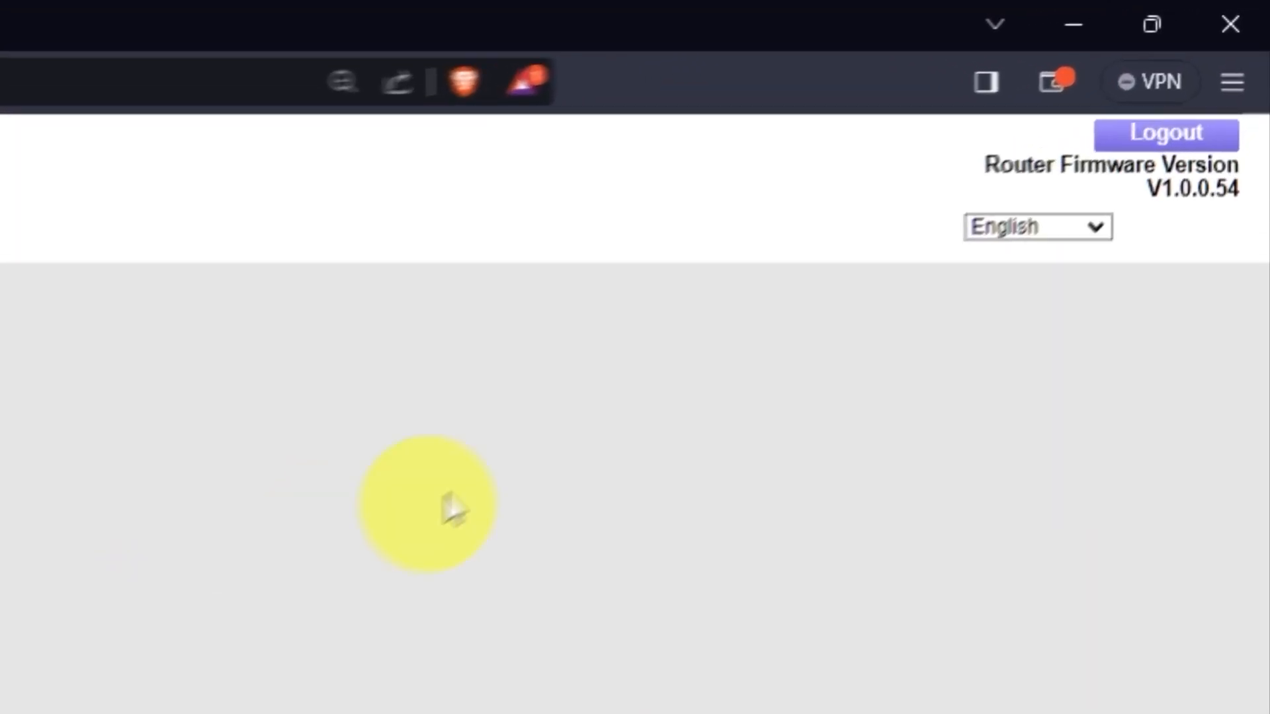
Step: Check the interface language list and keep English selected
click(1084, 223)
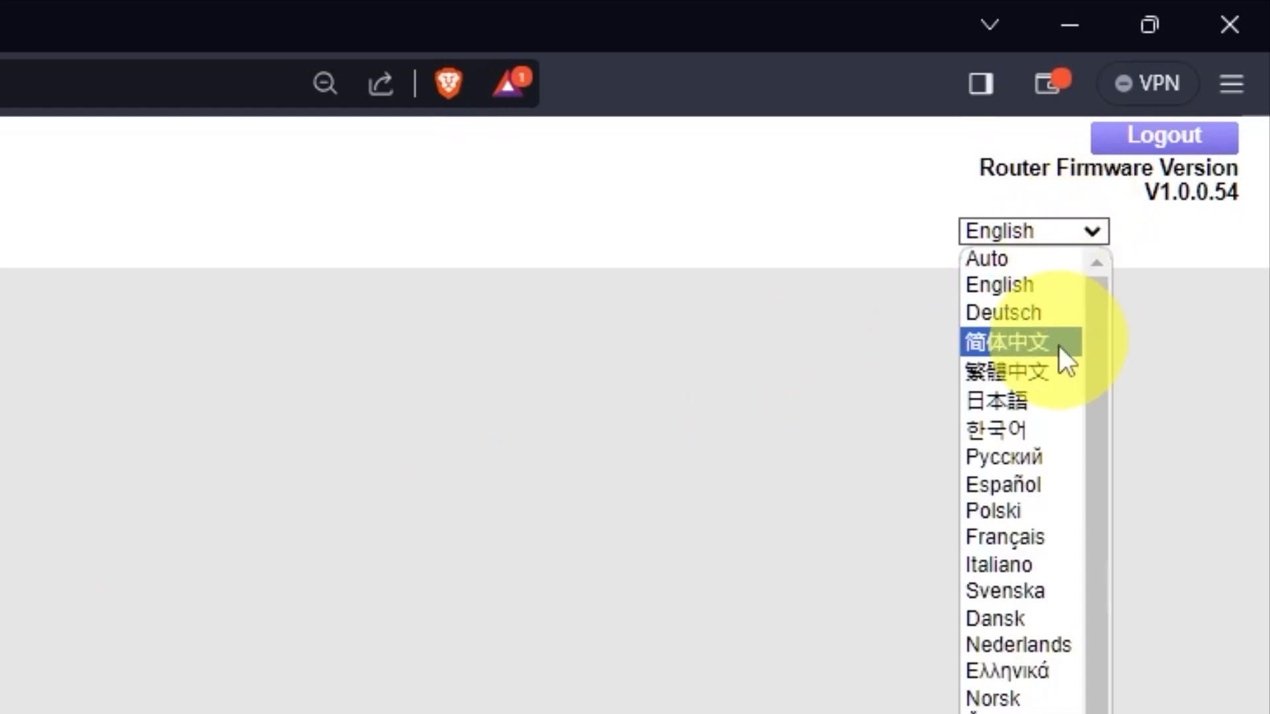
scroll(1015, 451, down, 1)
scroll(1015, 453, up, 1)
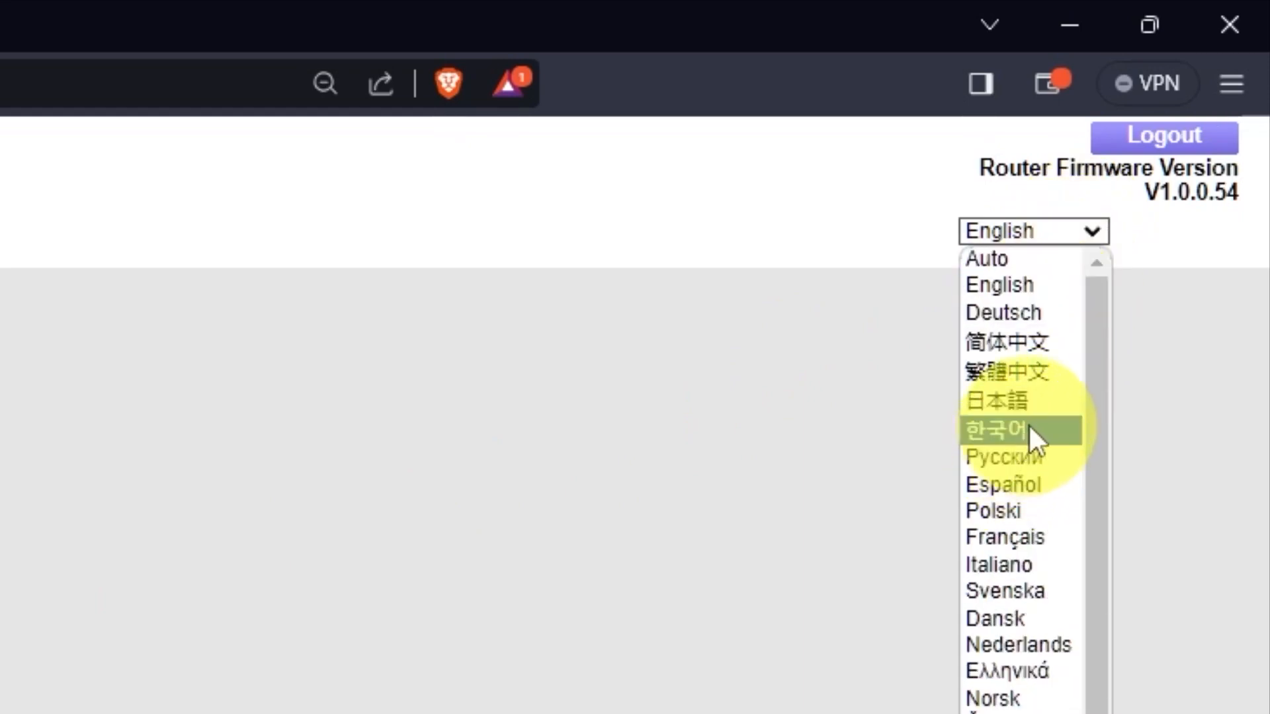
click(1099, 224)
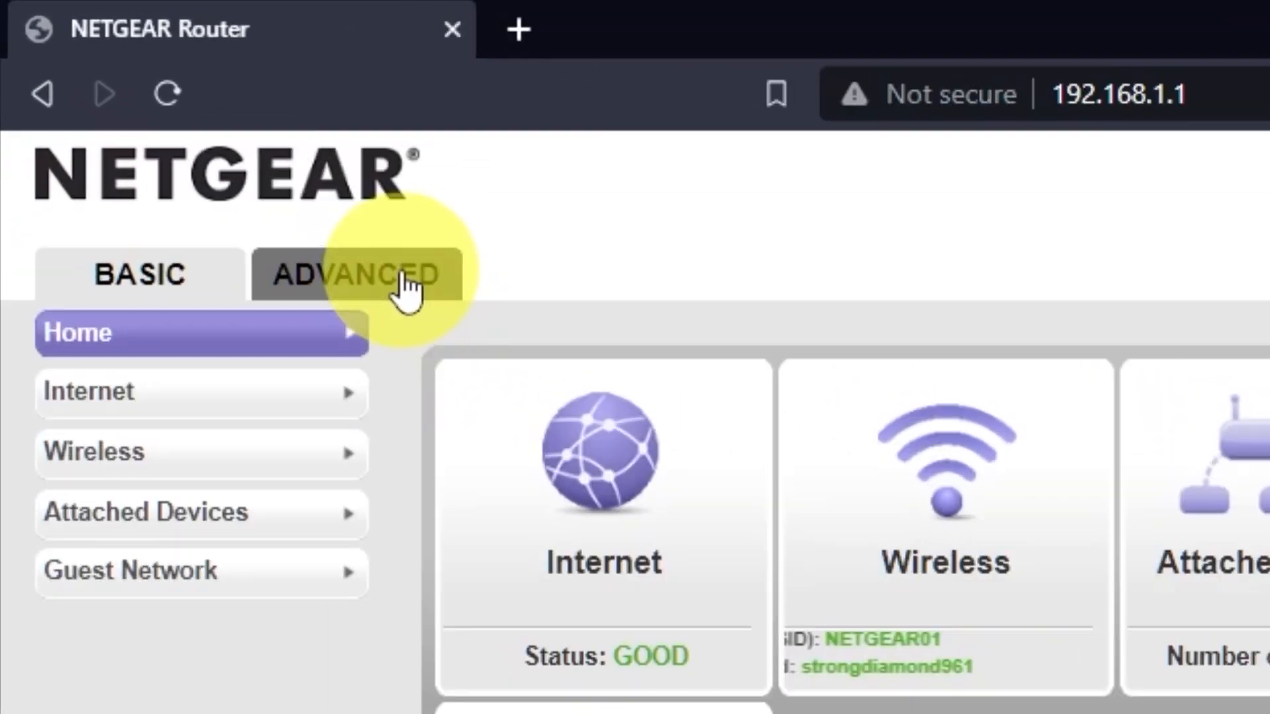
Step: Run the ADVANCED Setup Wizard choosing 'No. I want to configure the router myself.'
click(401, 281)
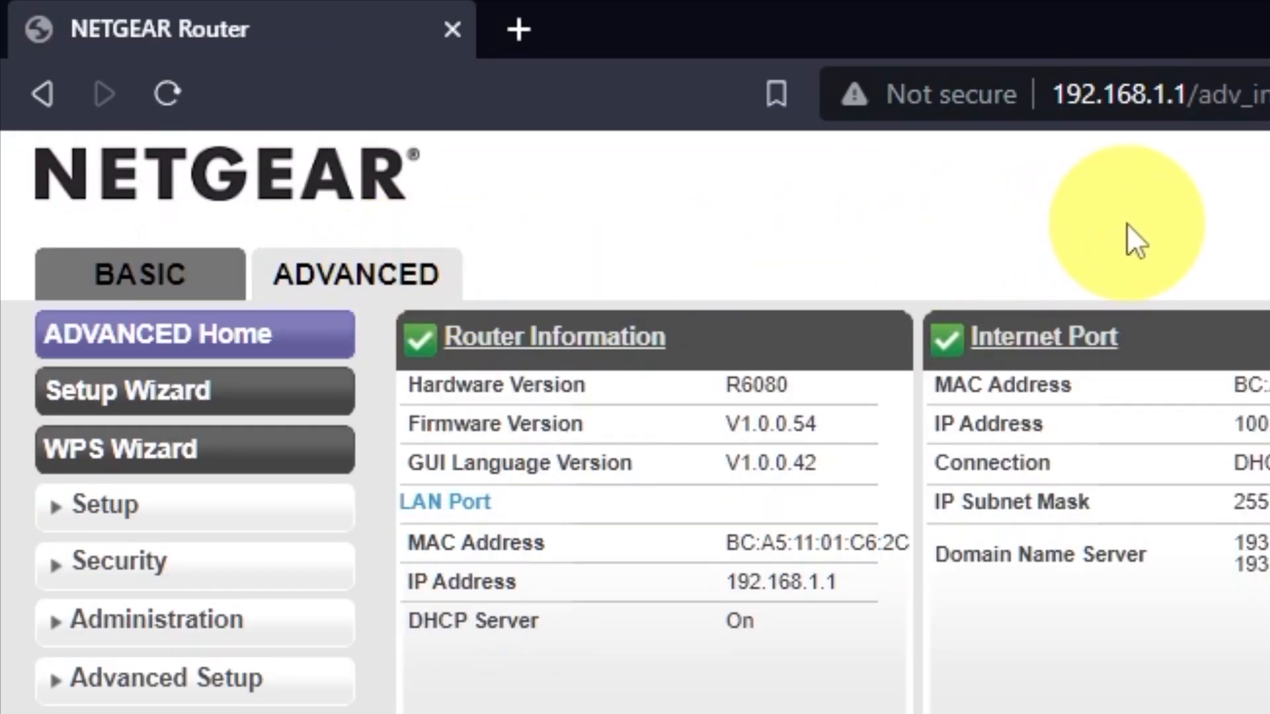
click(276, 393)
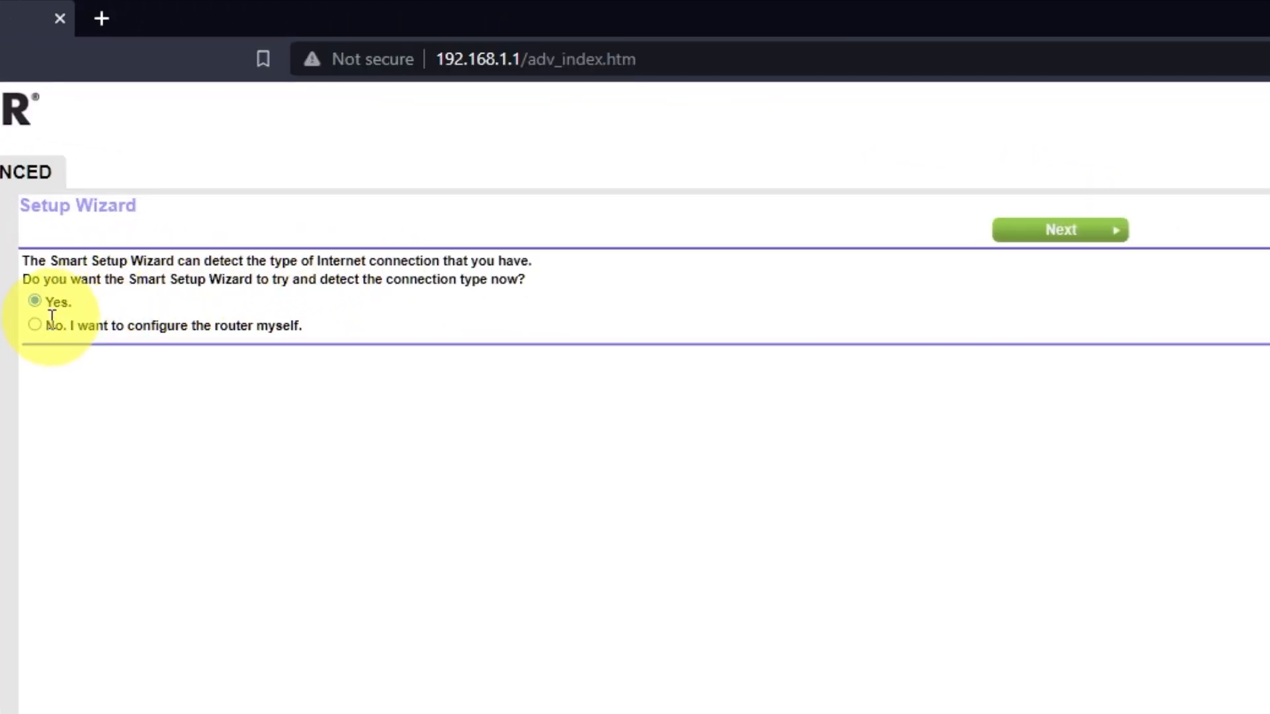
click(36, 325)
click(1075, 231)
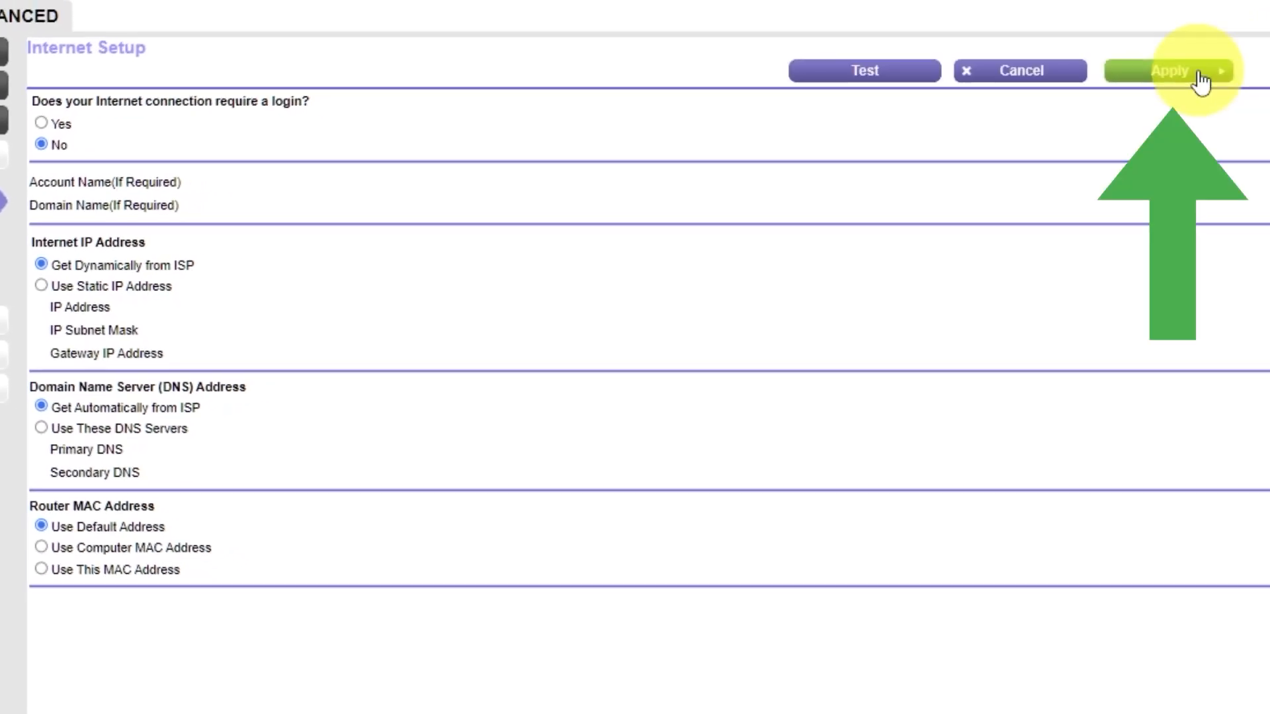
Step: Apply the Internet Setup settings and go to the Advanced Home dashboard
click(1201, 78)
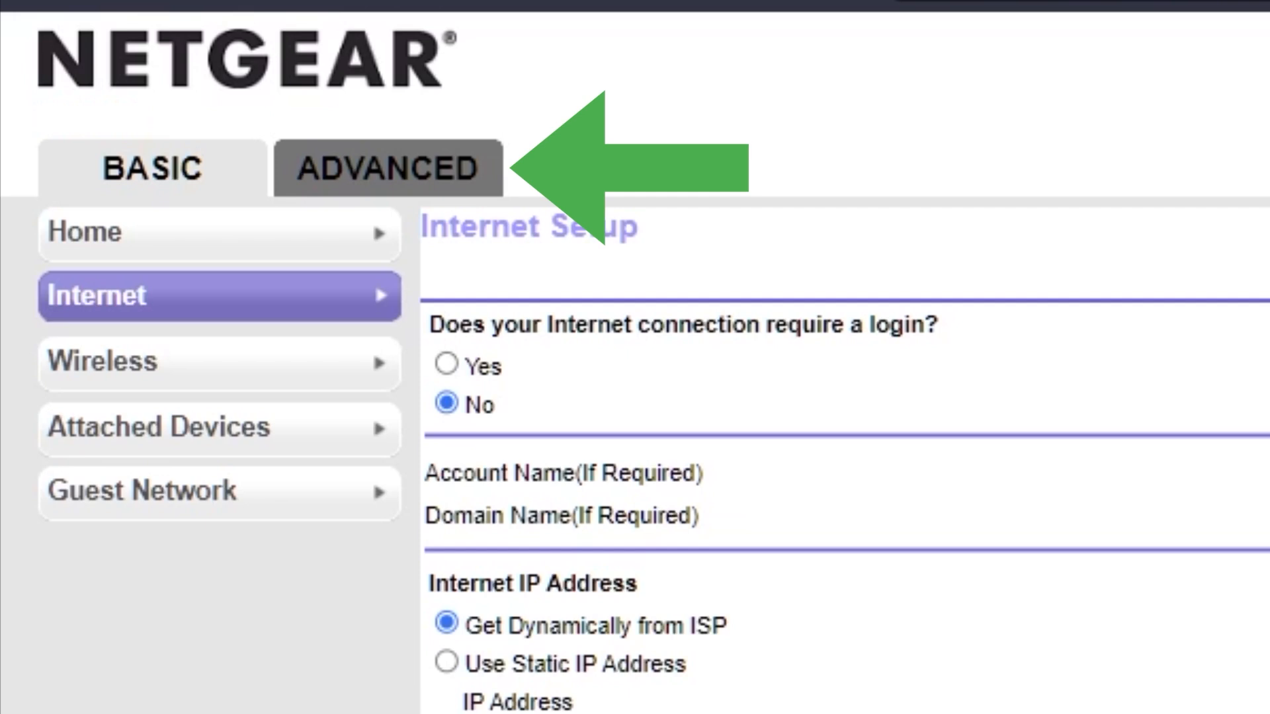
click(395, 177)
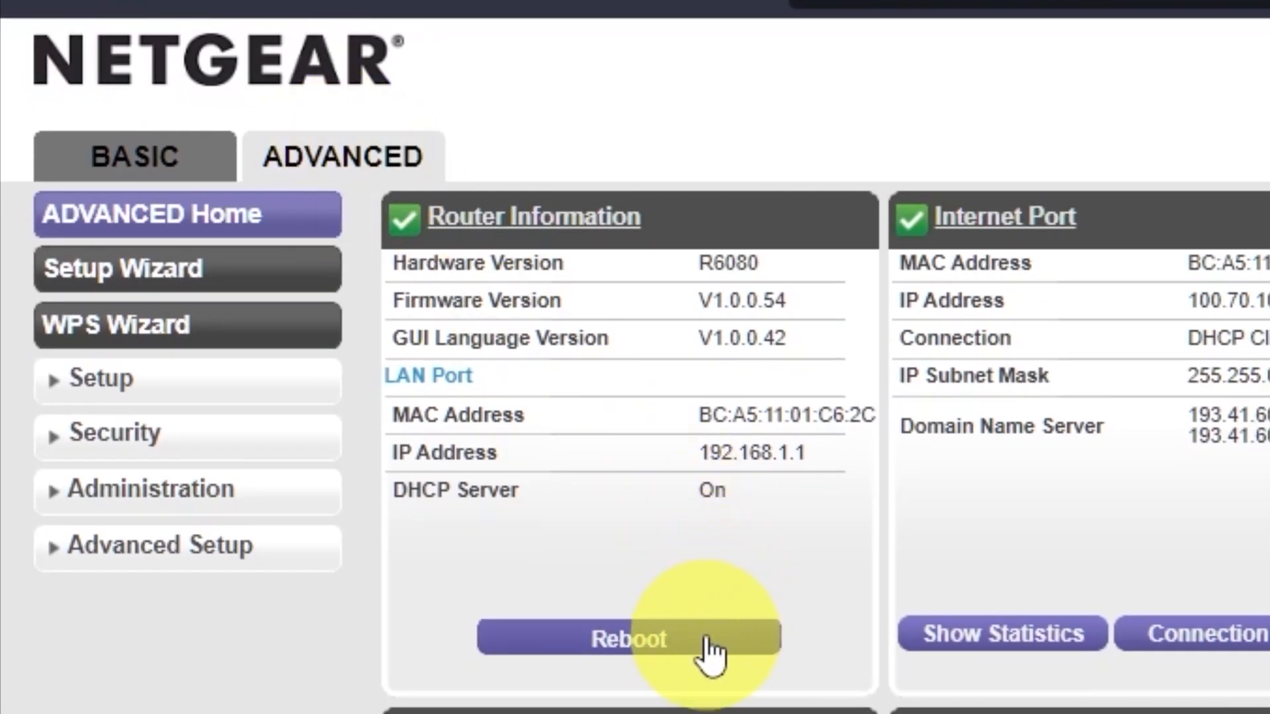
Step: Reboot the router, then test connectivity with a youtube search in a new tab
click(706, 641)
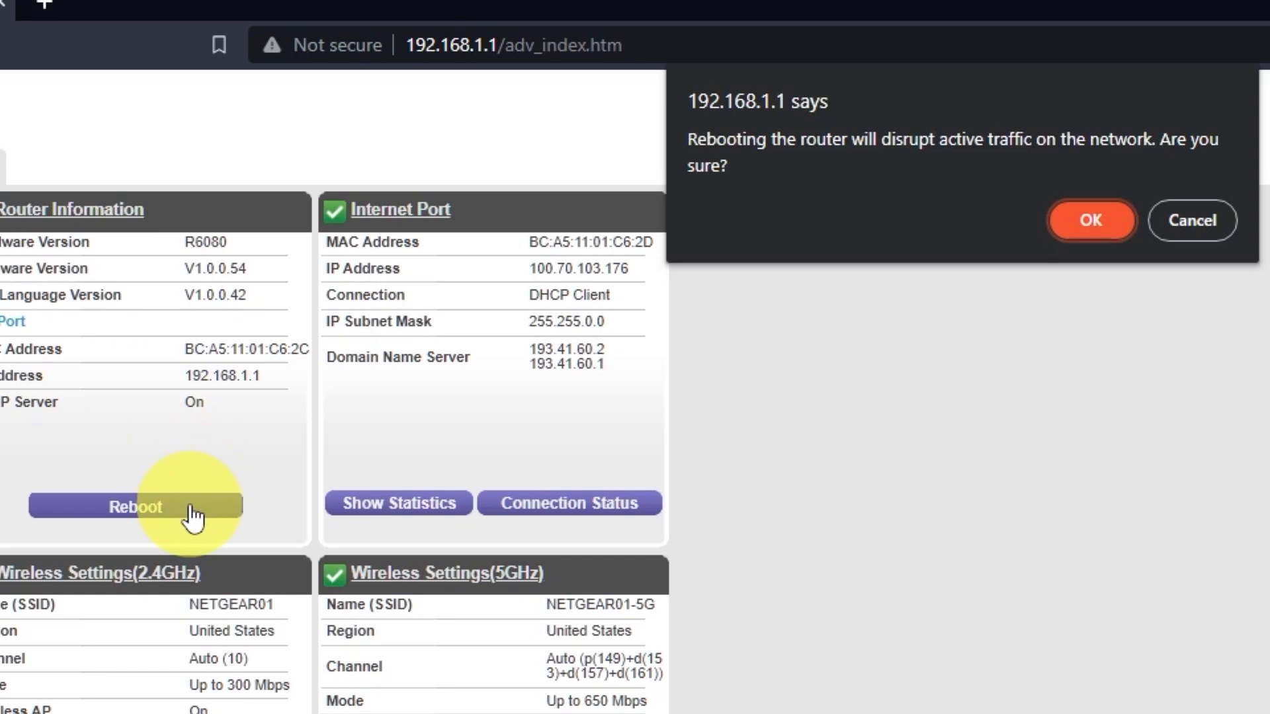
click(1109, 219)
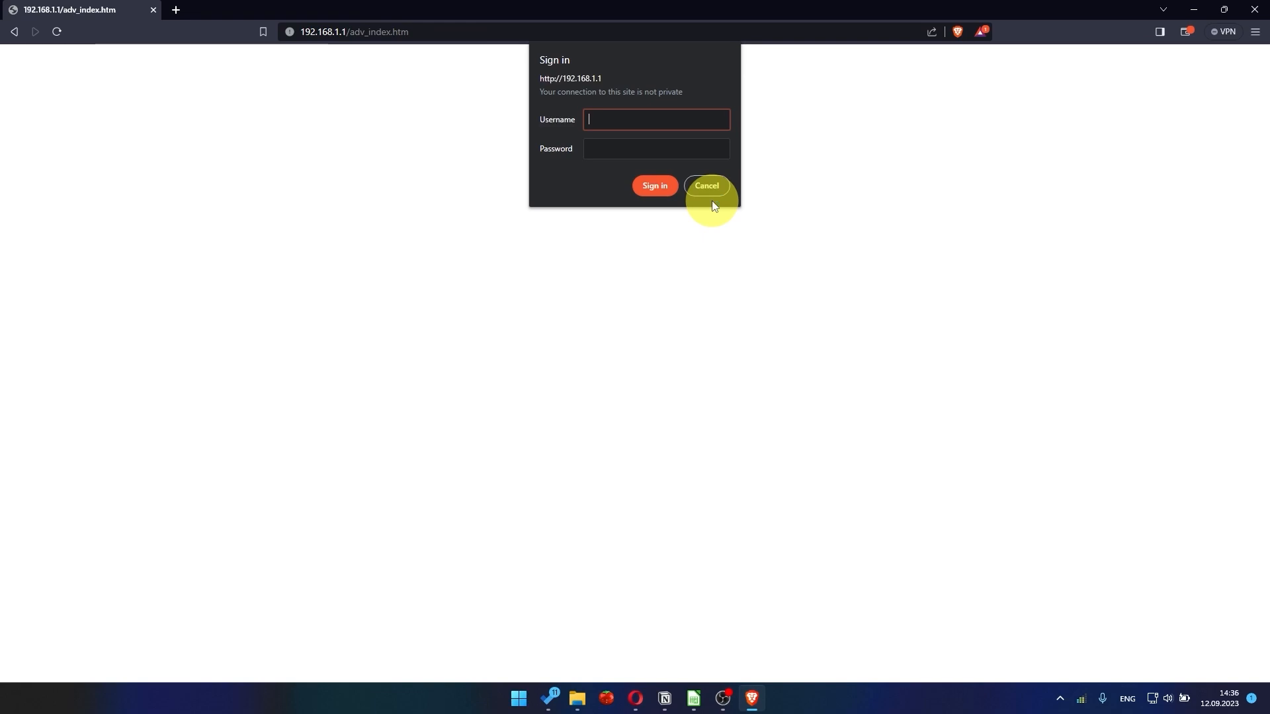
click(175, 10)
text(you)
key(Return)
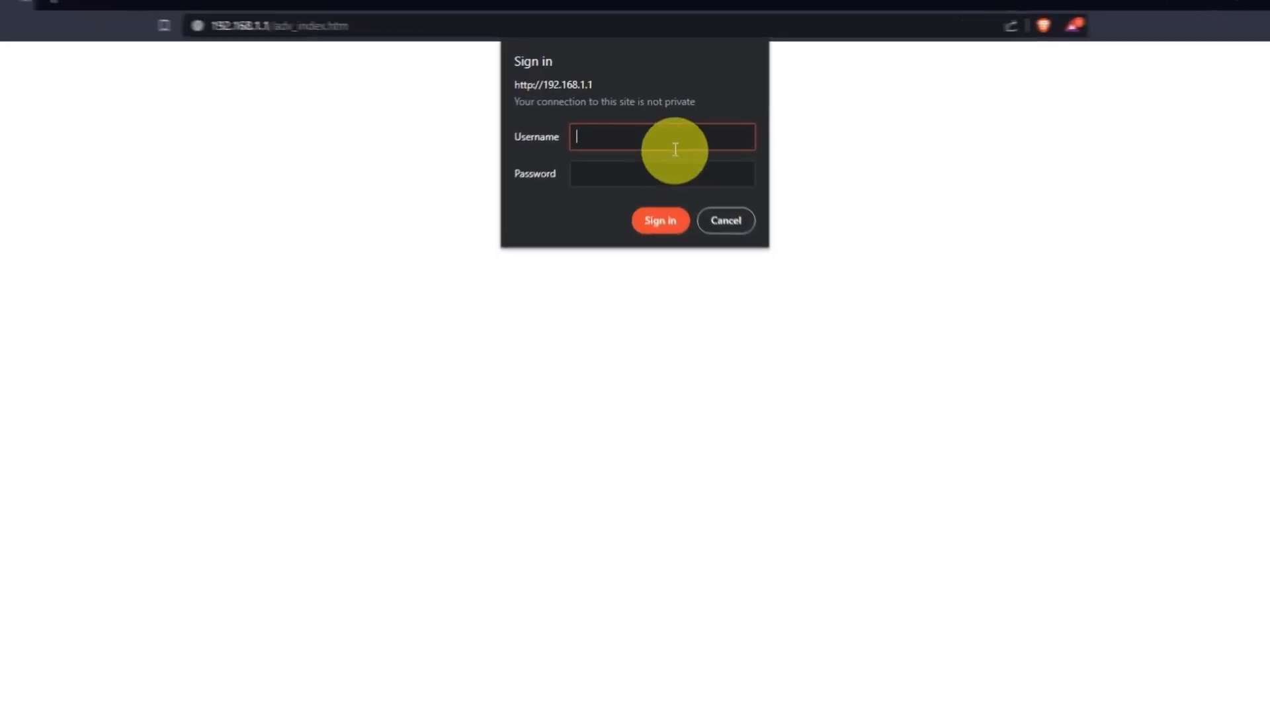
Step: Sign back in to the router with the admin username and password
text(admin)
key(Tab)
text(*********)
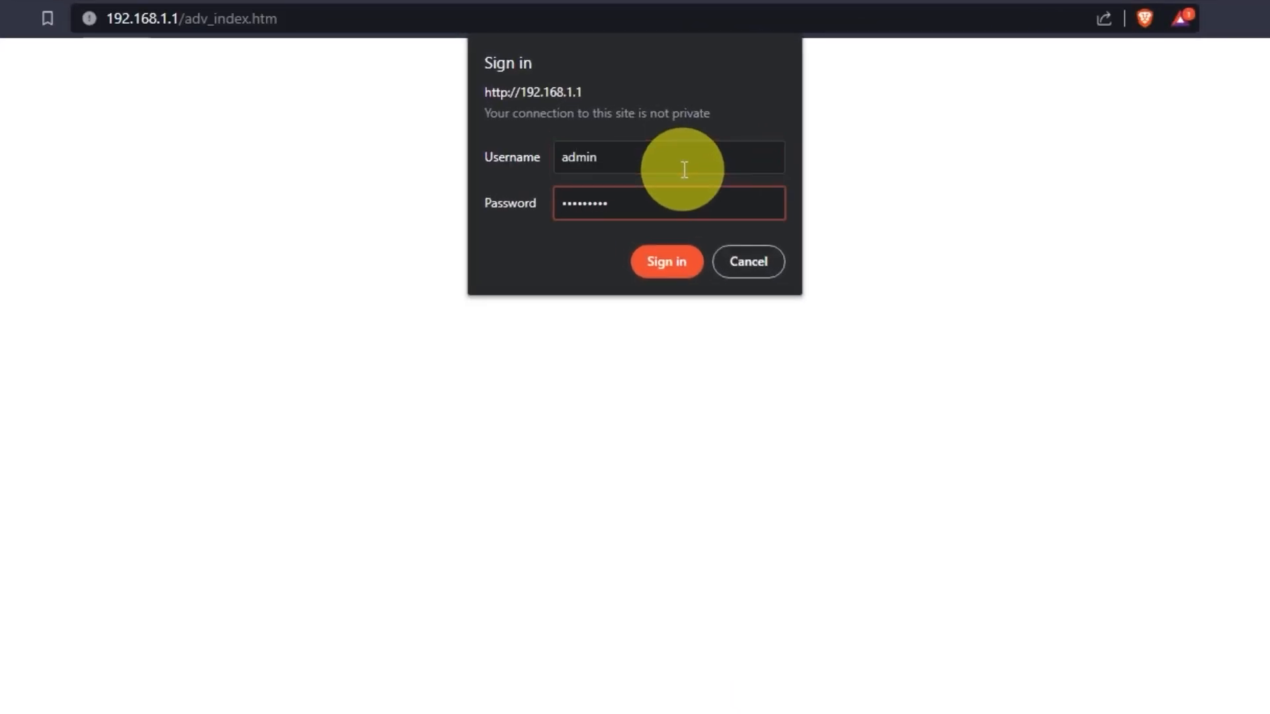
click(669, 261)
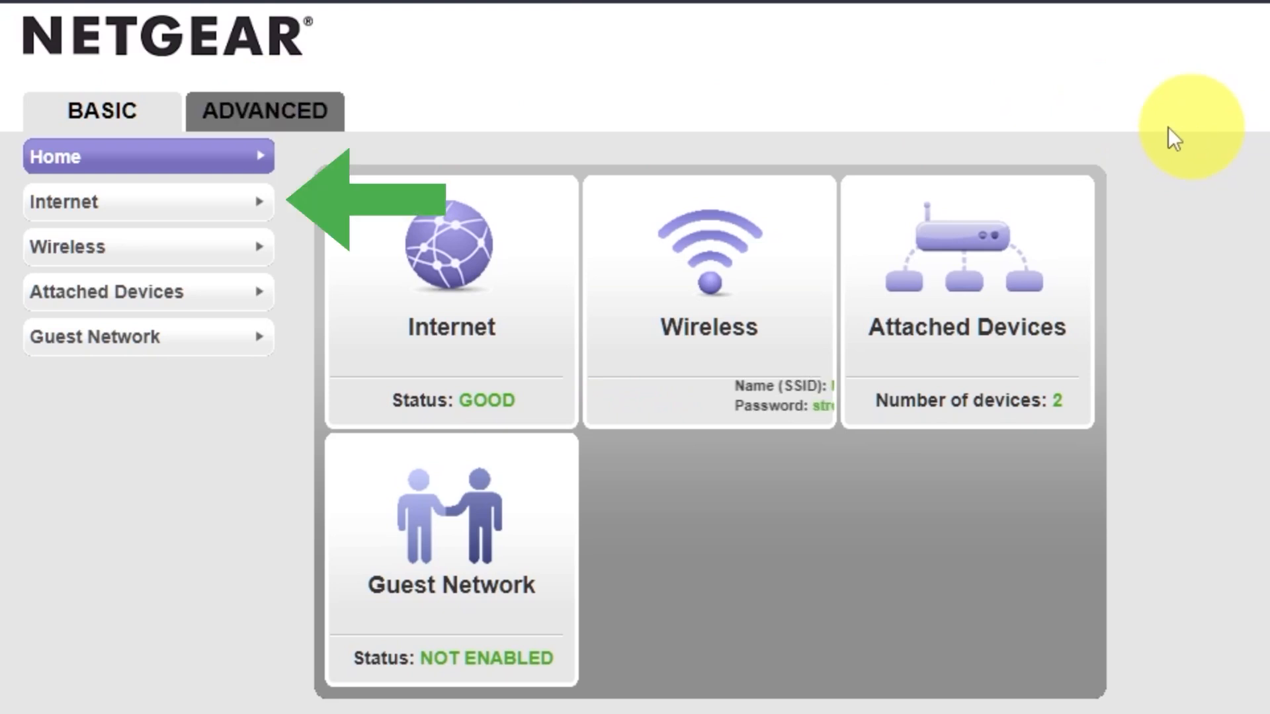
Step: Set the Router MAC Address to 'Use Computer MAC Address' and apply
click(128, 210)
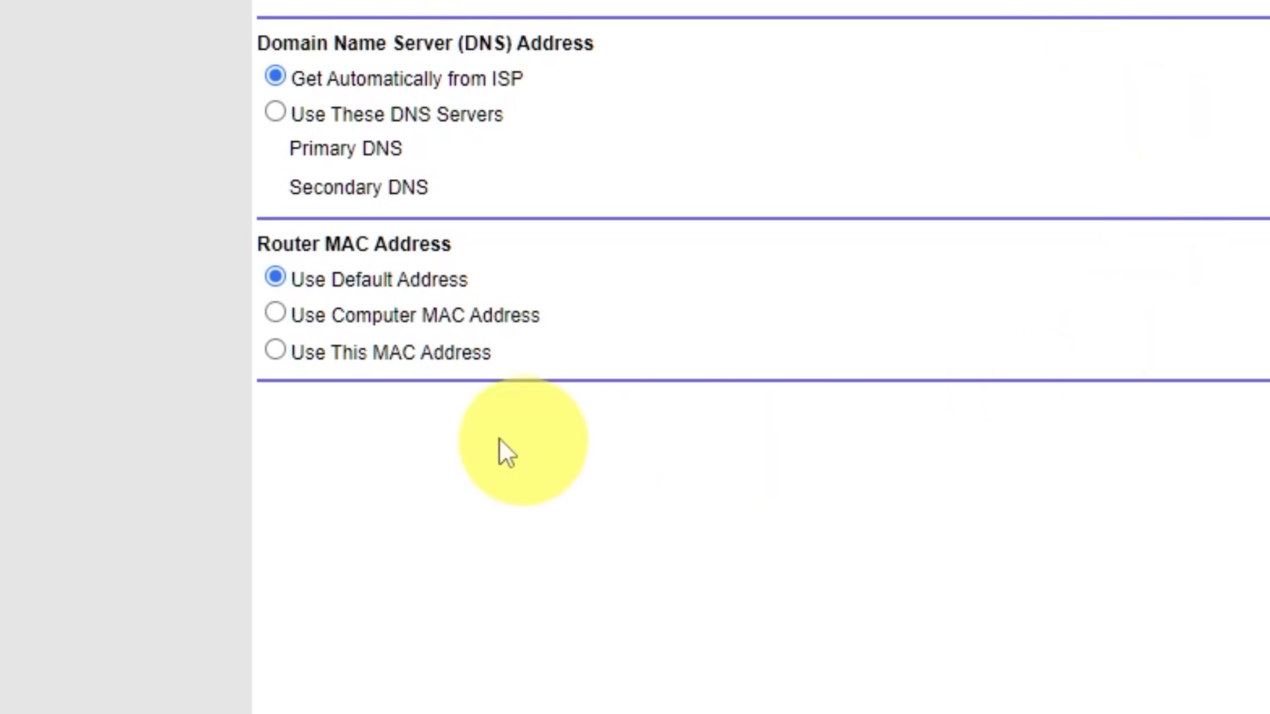
click(274, 313)
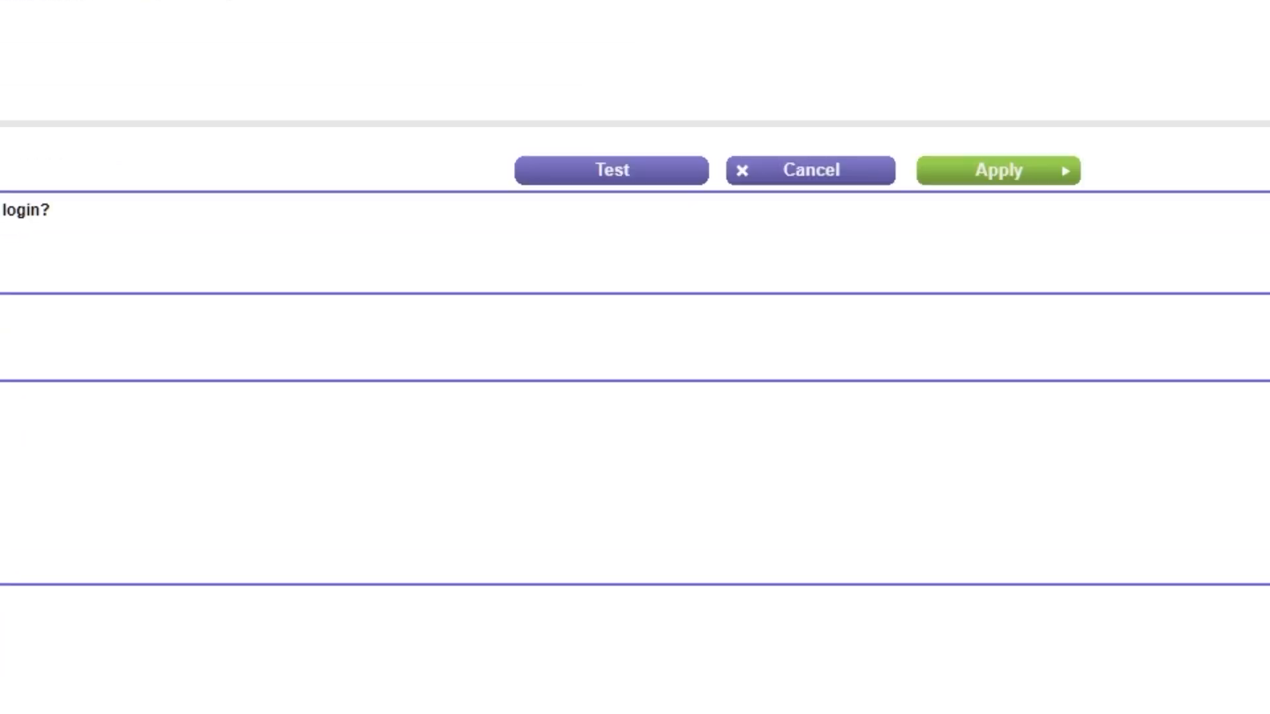
click(1049, 172)
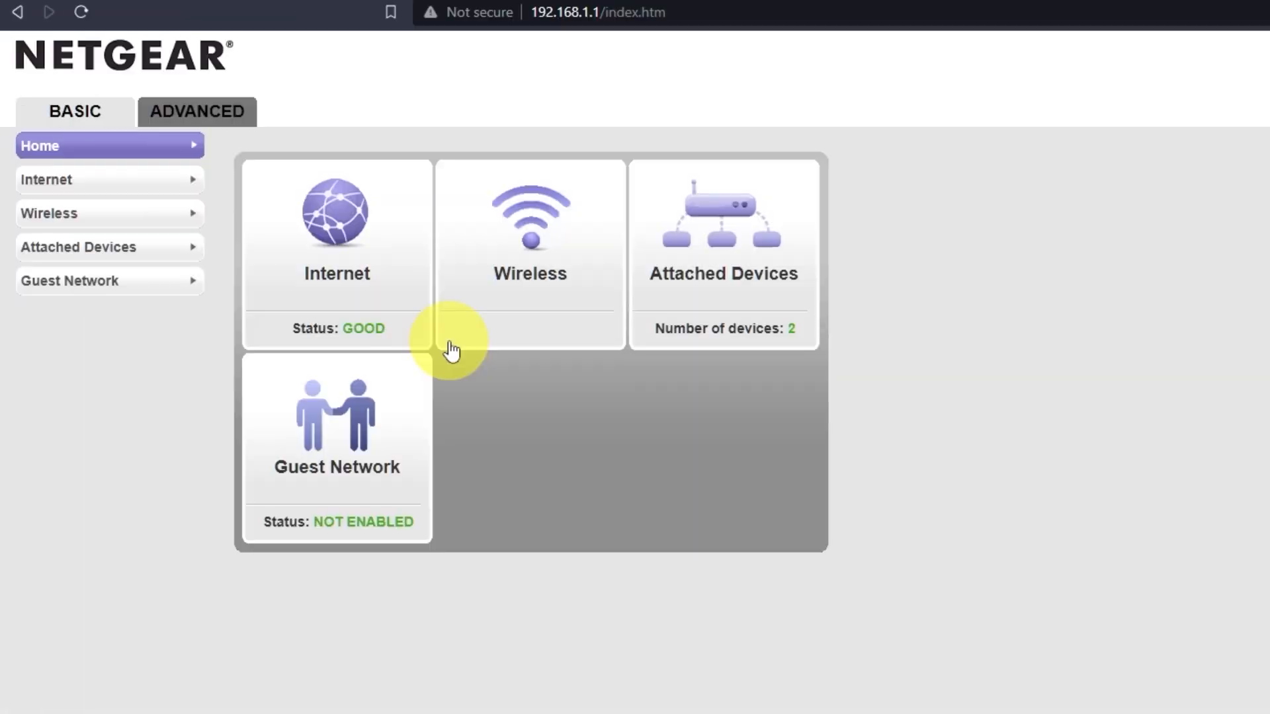
Step: Reboot the router from the ADVANCED home, then search 'youtube' to confirm Google results load
click(227, 123)
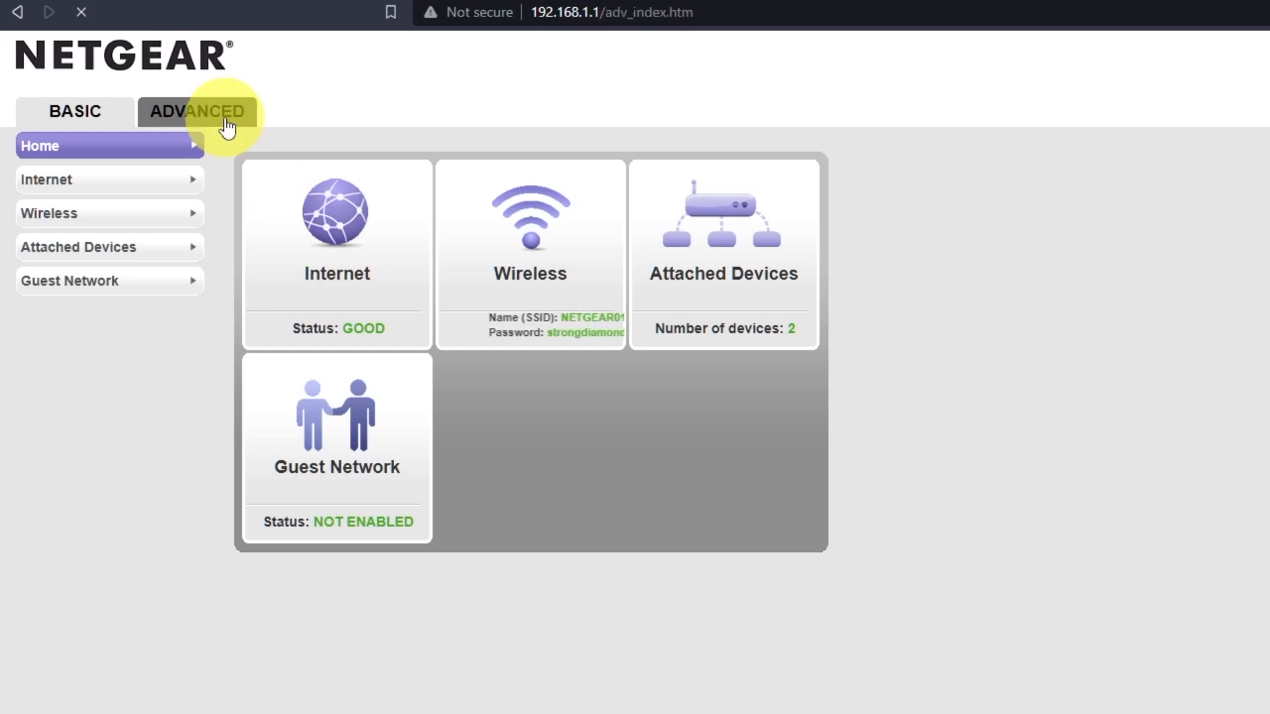
click(363, 394)
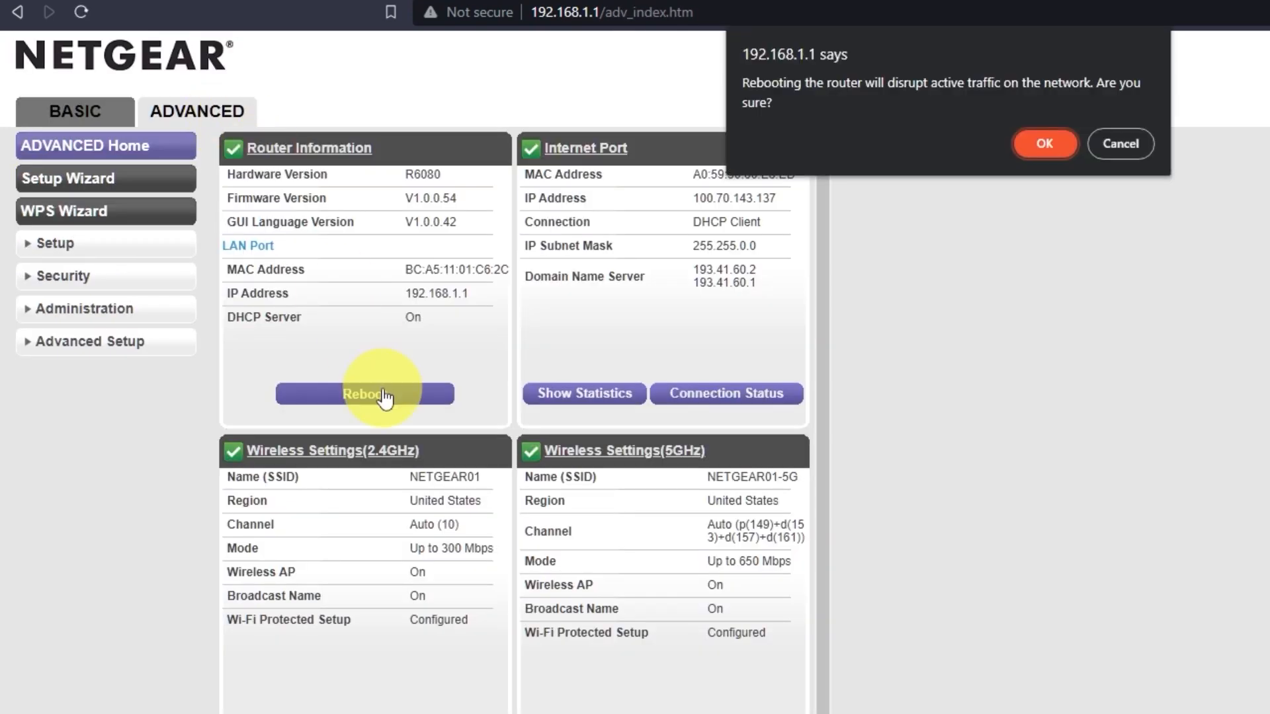
click(1039, 141)
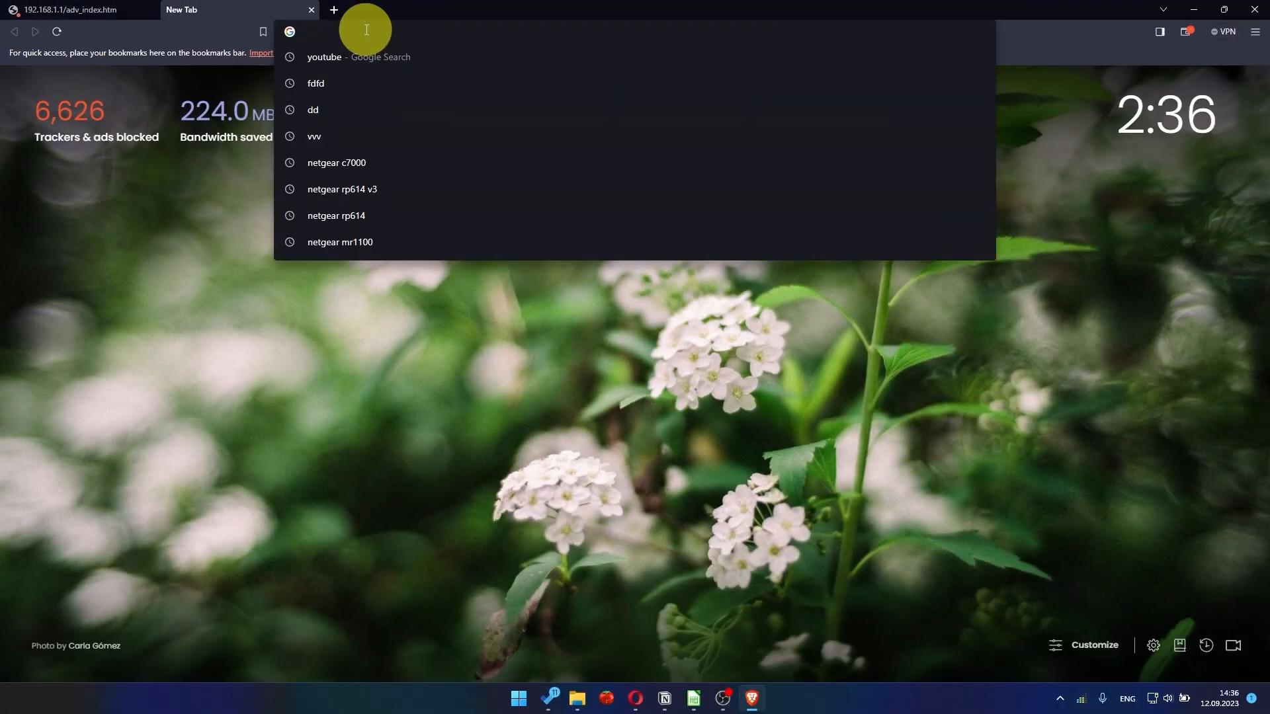
text(youtube)
key(Return)
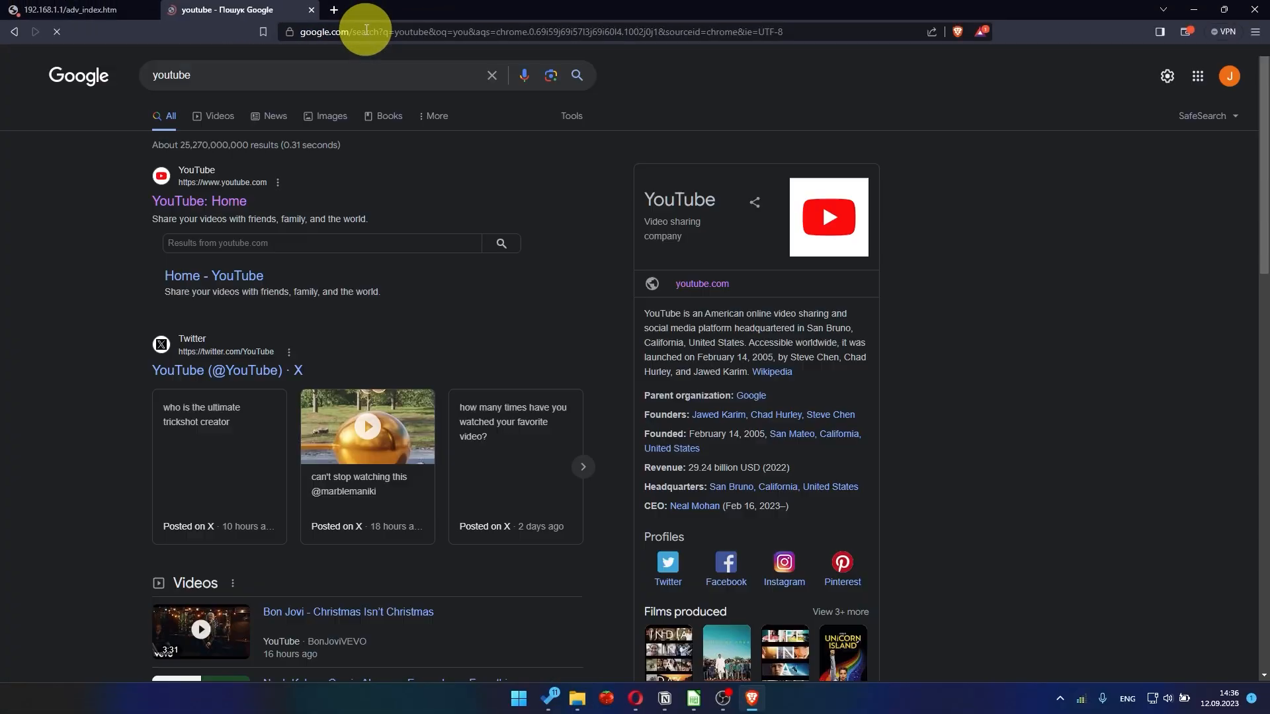